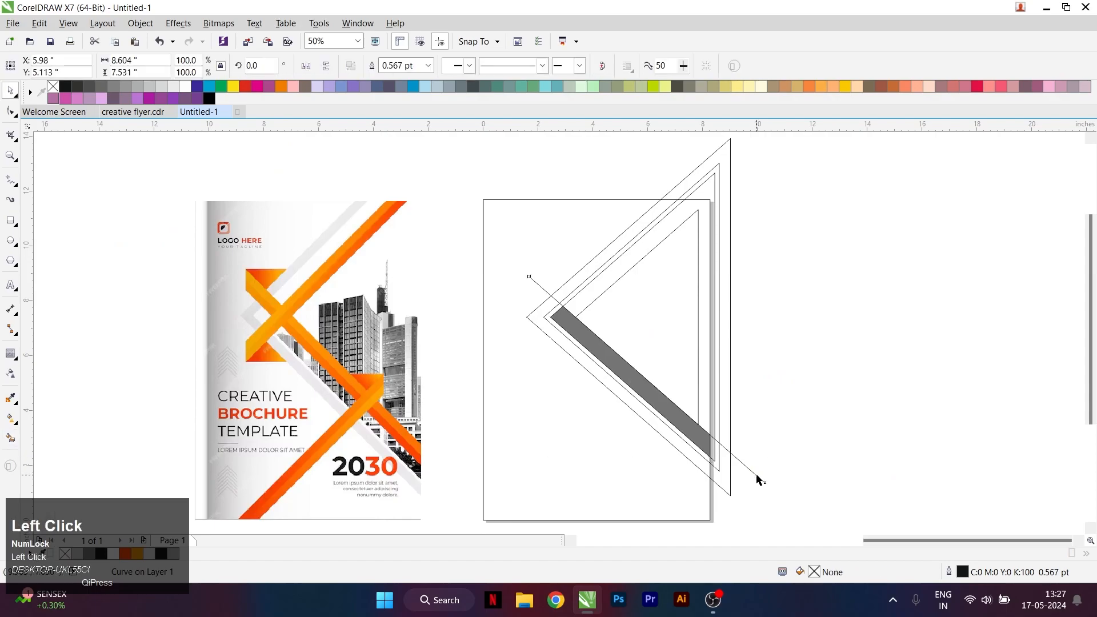
Step: Duplicate the grey diagonal bar slightly up and to the right, and remove the copy's fill
click(439, 354)
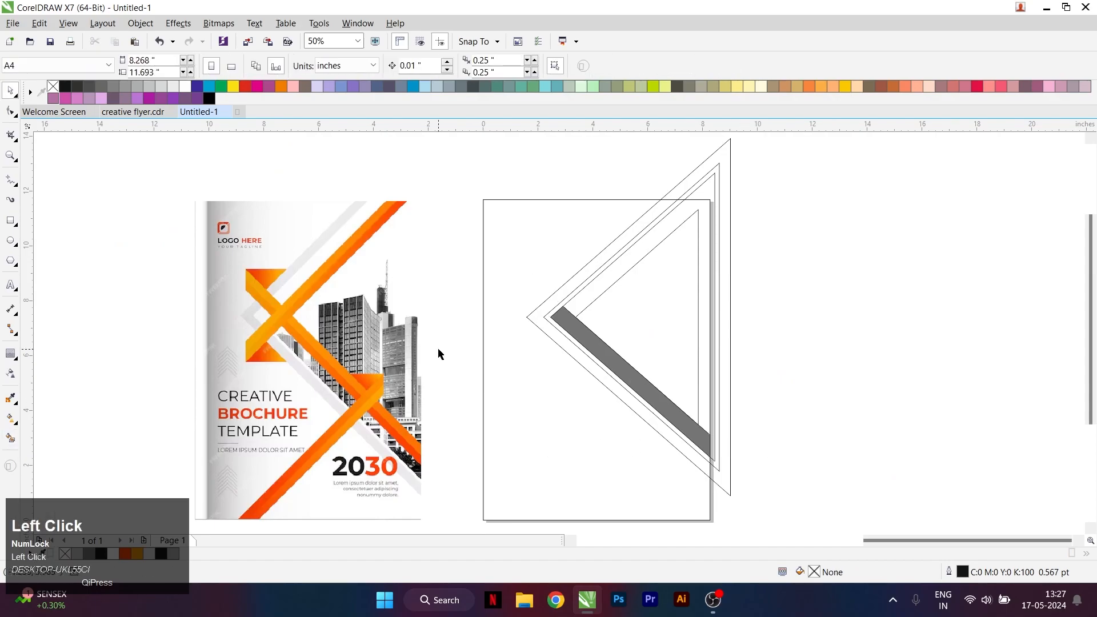
click(571, 320)
scroll(572, 320, up, 1)
drag(572, 327, 579, 315)
right_click(579, 314)
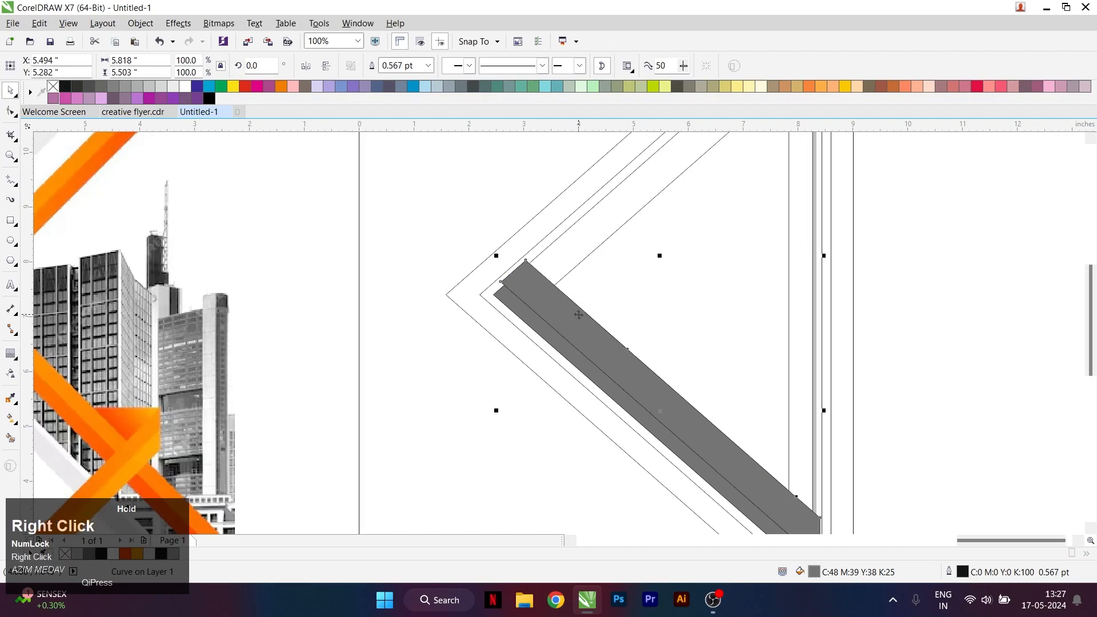
click(53, 86)
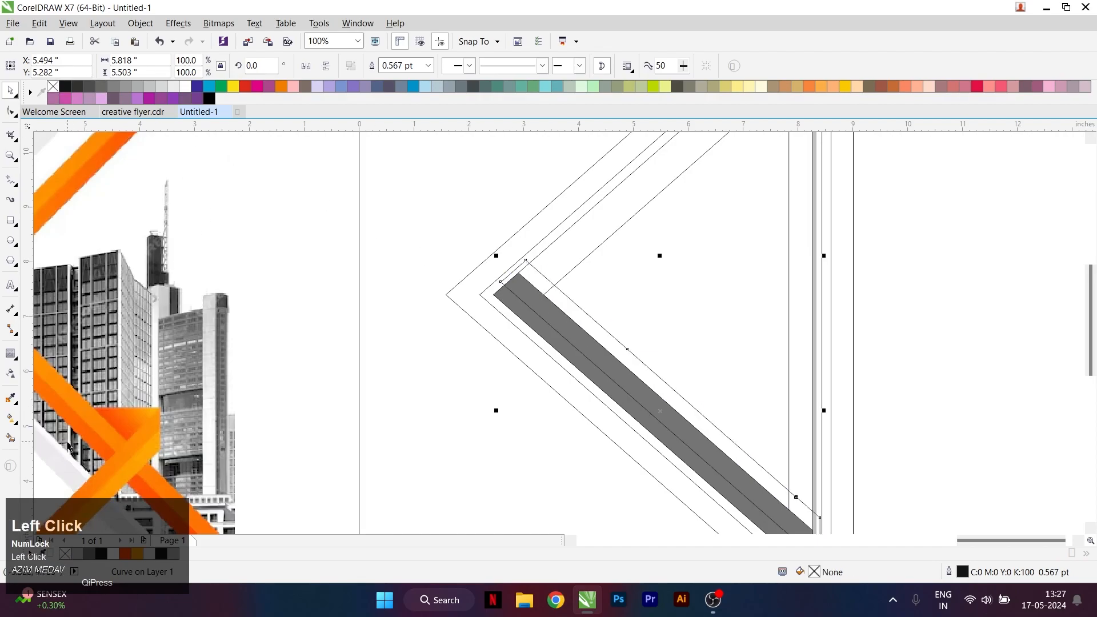
click(11, 438)
click(527, 288)
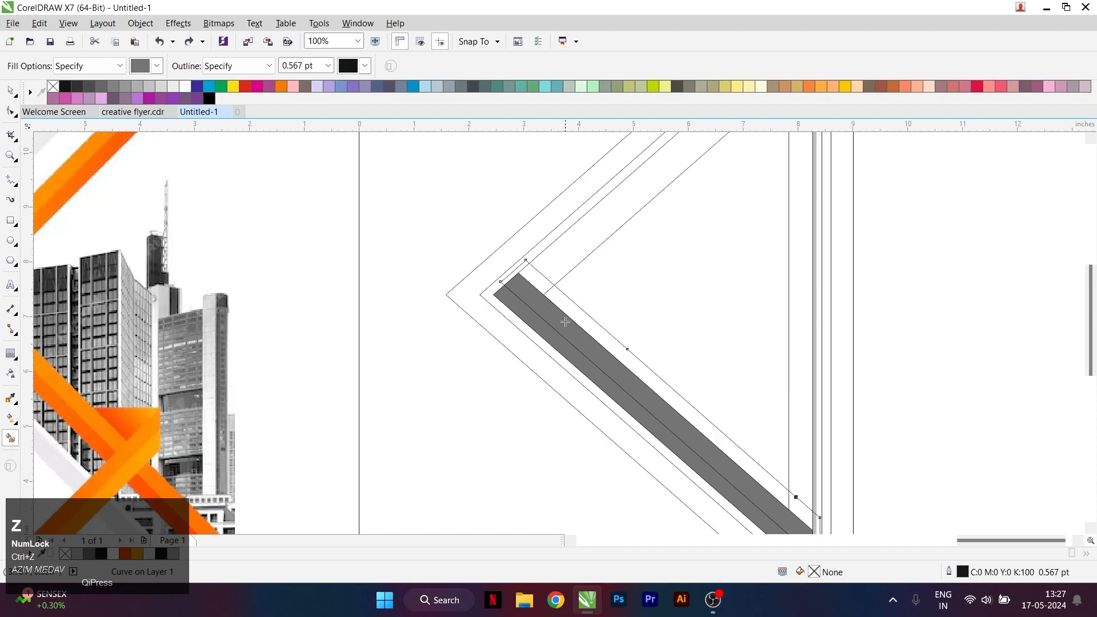
key(ctrl+space)
Step: Bring the grey bar and its unfilled copy to the front and move them together to the empty area right of the page
shift+click(511, 303)
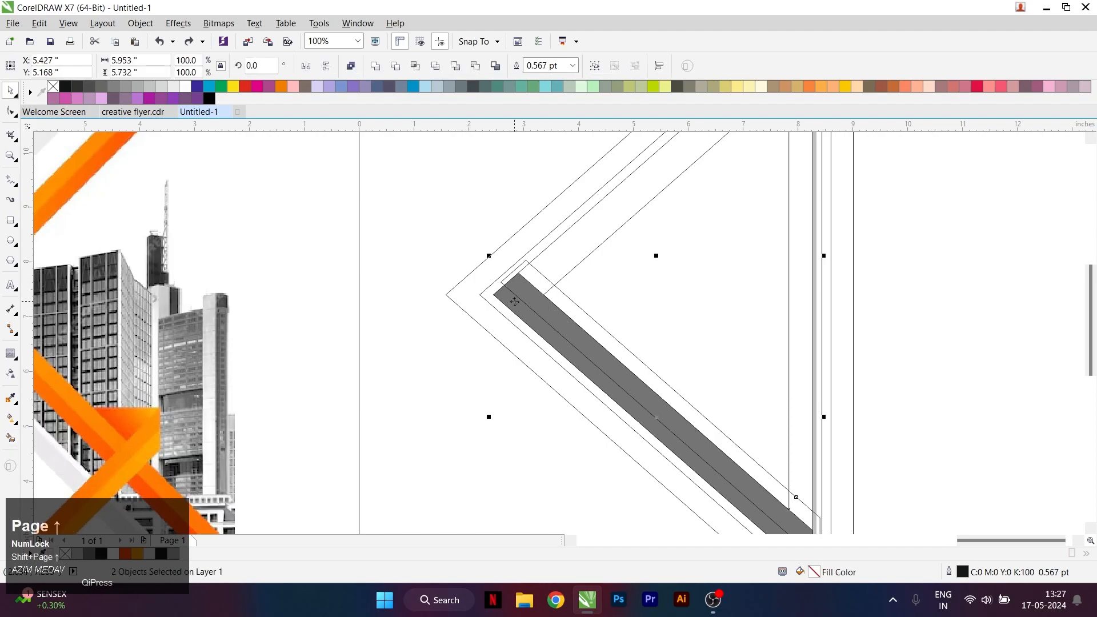
scroll(515, 301, down, 1)
click(746, 329)
click(551, 369)
shift+click(576, 380)
drag(578, 376, 775, 375)
click(842, 338)
scroll(791, 388, up, 1)
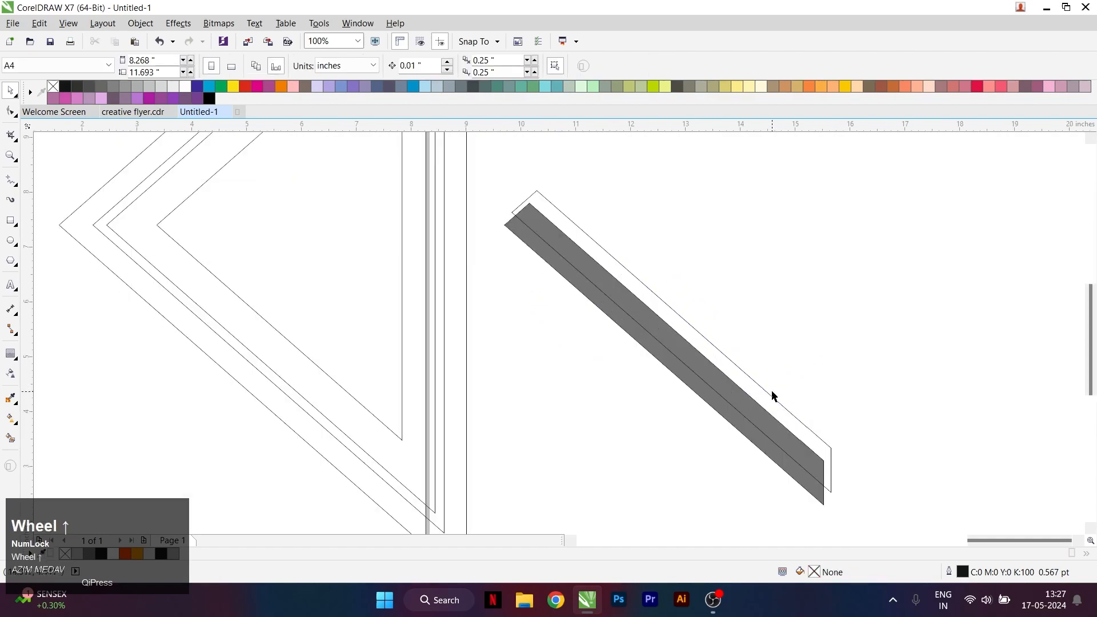
Step: Split the grey bar lengthwise by Smart Filling its overlap with the unfilled copy, and delete that copy
click(10, 438)
click(609, 259)
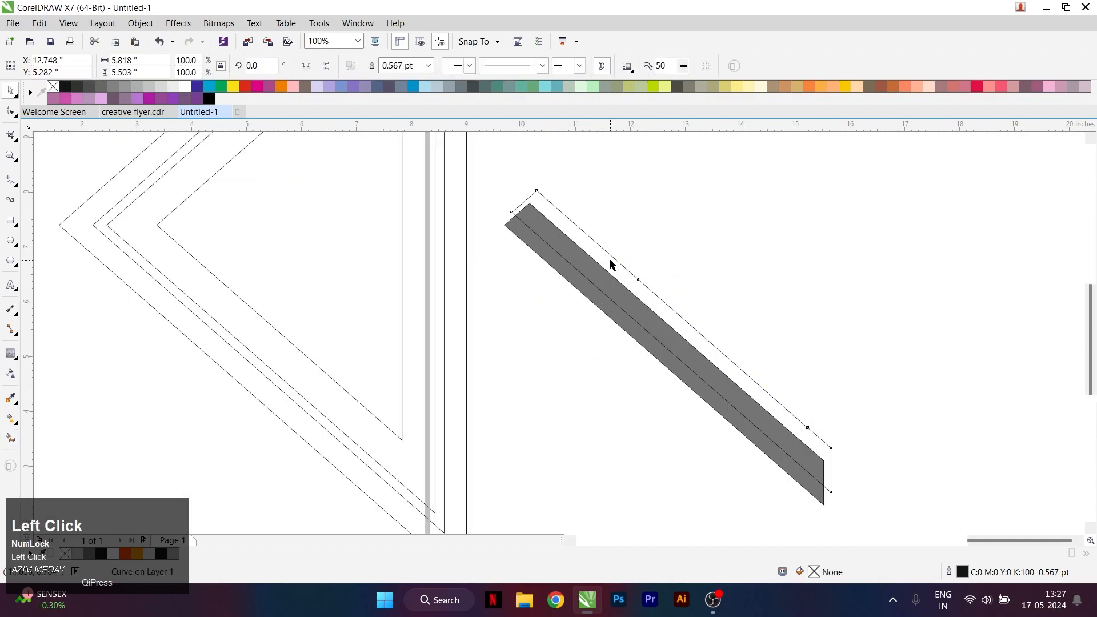
click(619, 309)
Step: Extend the lower ends of both grey strips along their direction until the bar is about 8.1 in wide and 7.5 in high
shift+click(616, 319)
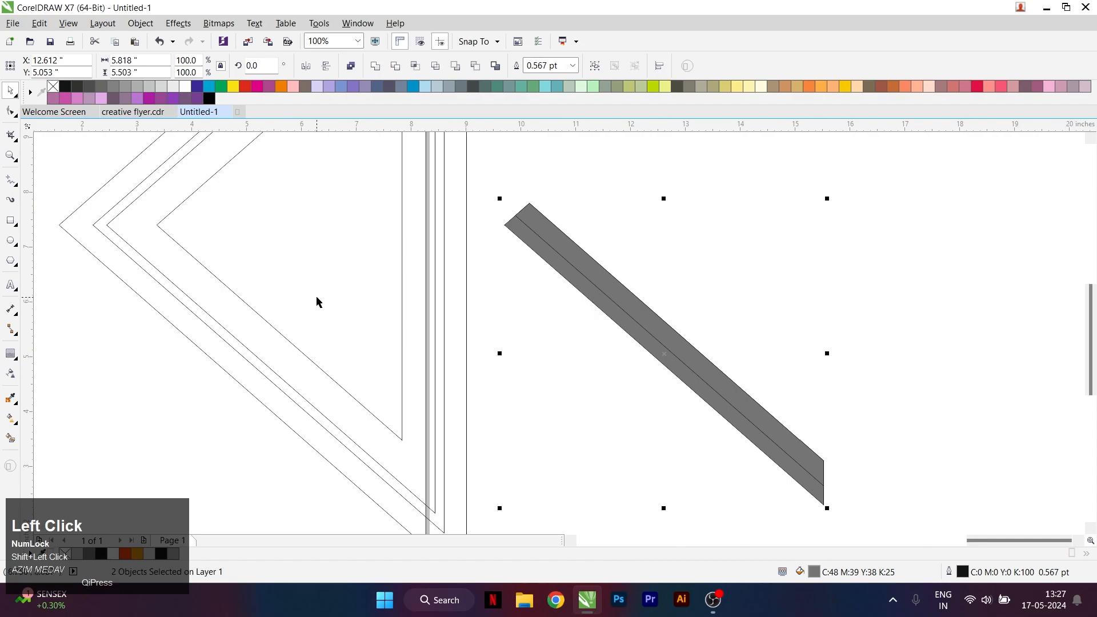
click(12, 113)
scroll(767, 361, down, 2)
drag(784, 372, 805, 514)
scroll(695, 412, up, 2)
scroll(610, 315, down, 2)
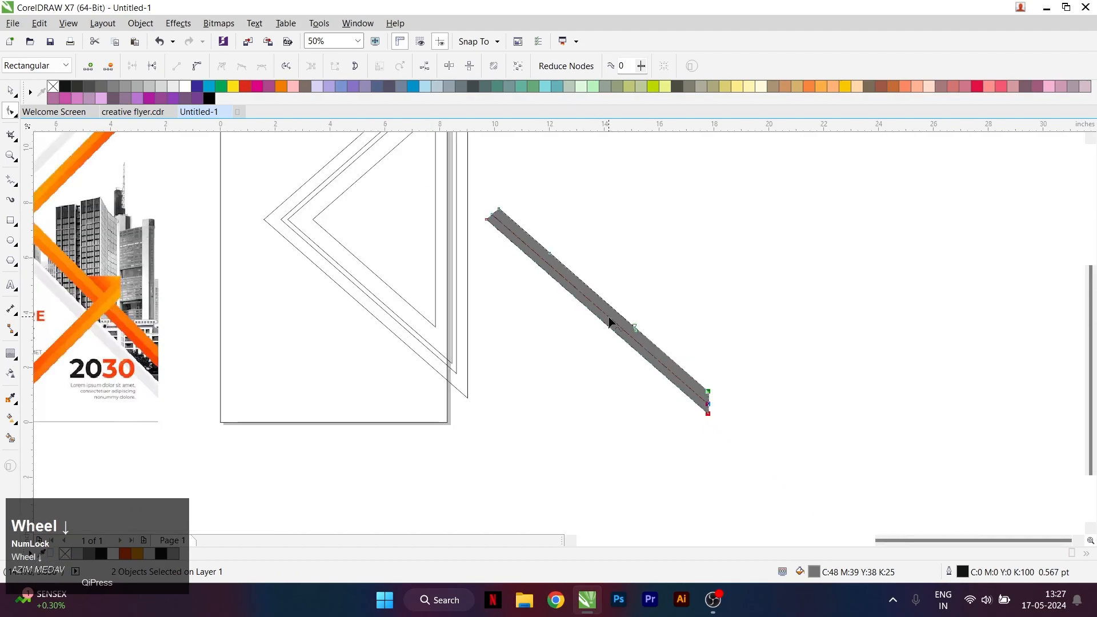
click(639, 286)
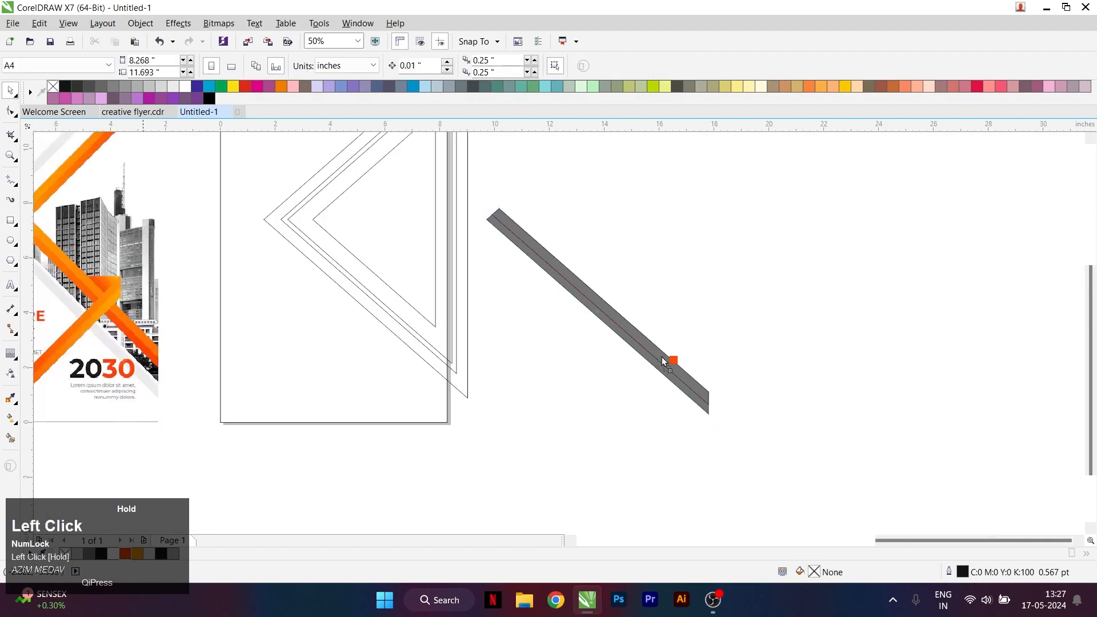
Step: Fill the lower strip with a linear gradient from orange to red-orange along its length, and give the upper strip the same gradient
drag(655, 366, 501, 217)
click(11, 418)
click(630, 340)
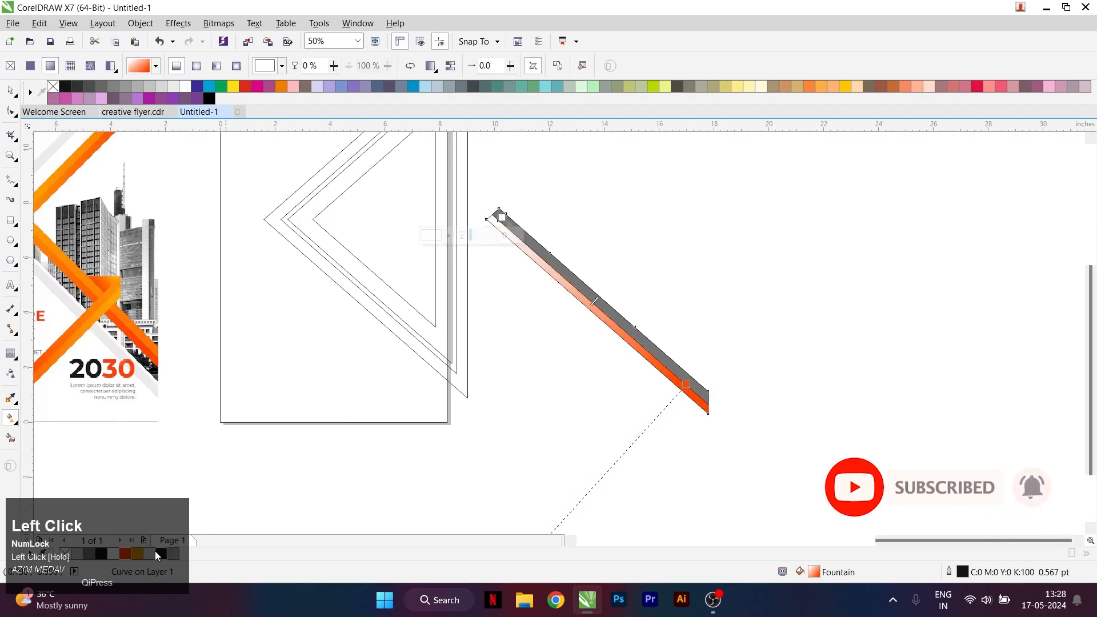
click(139, 558)
key(space)
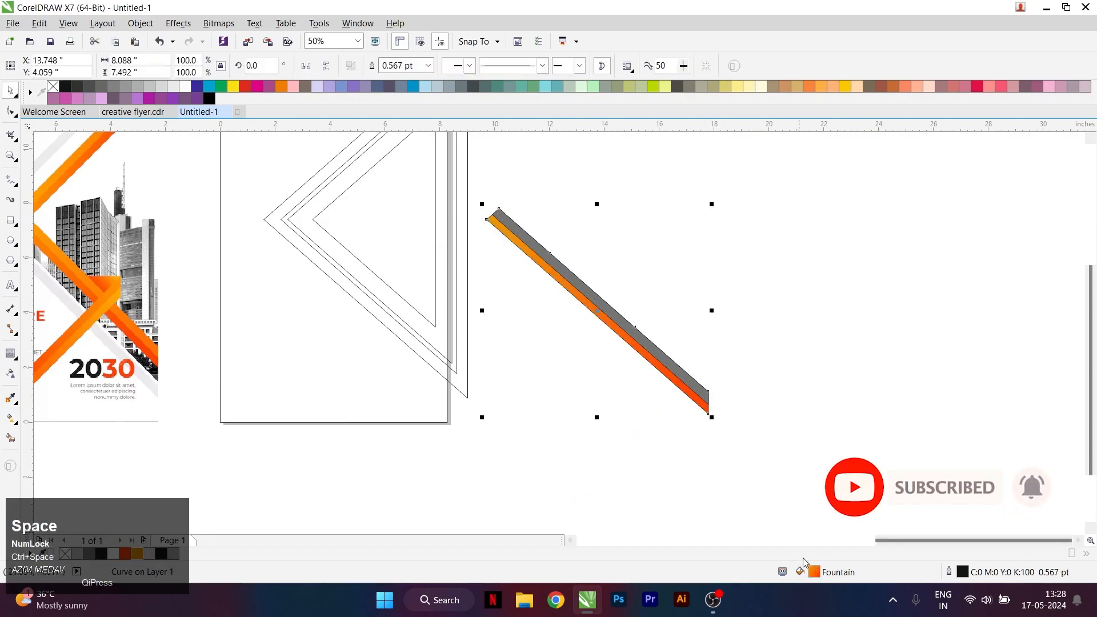
click(730, 476)
click(699, 385)
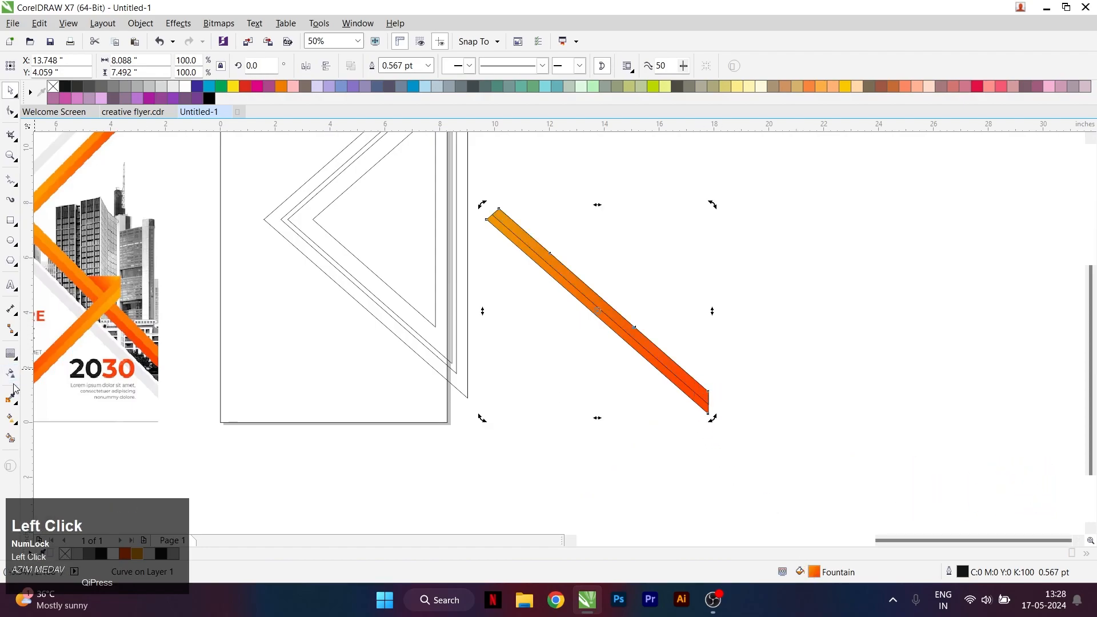
click(11, 419)
drag(762, 449, 854, 519)
key(ctrl+z)
key(space)
click(709, 394)
key(ctrl+z)
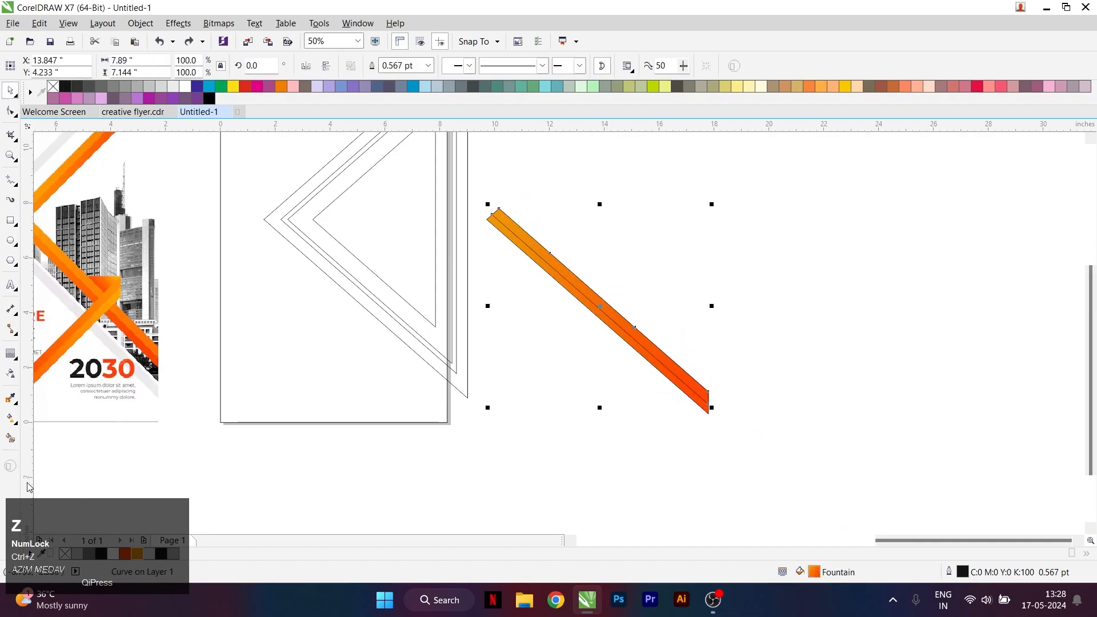
Step: Stretch the upper strip's gradient beyond both ends of the bar so its shade differs from the lower strip
click(11, 420)
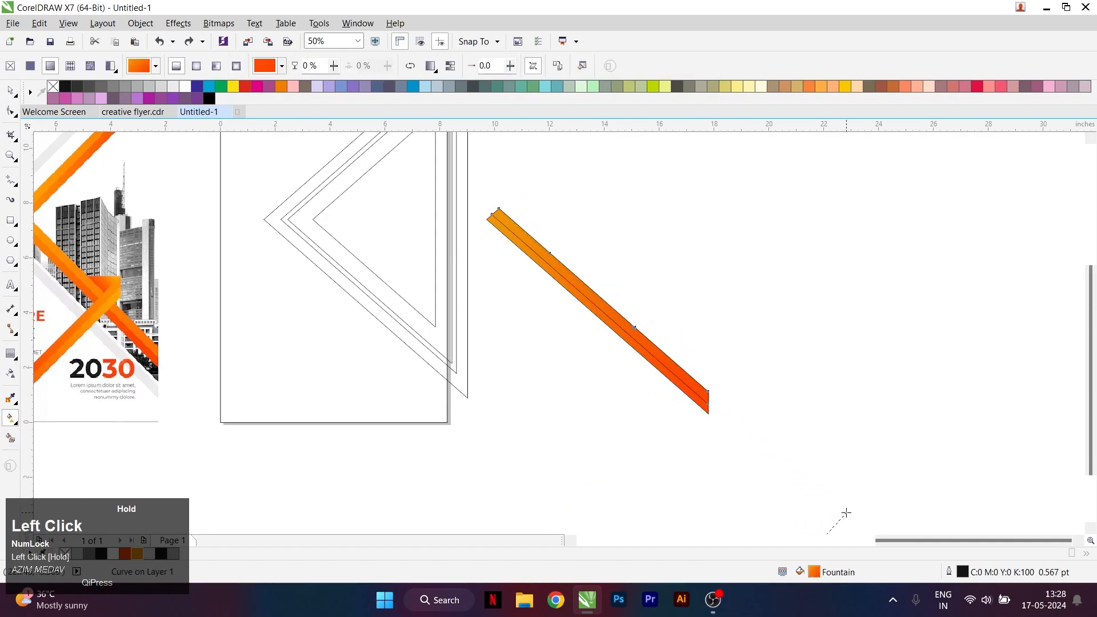
drag(844, 513, 847, 512)
drag(507, 216, 452, 166)
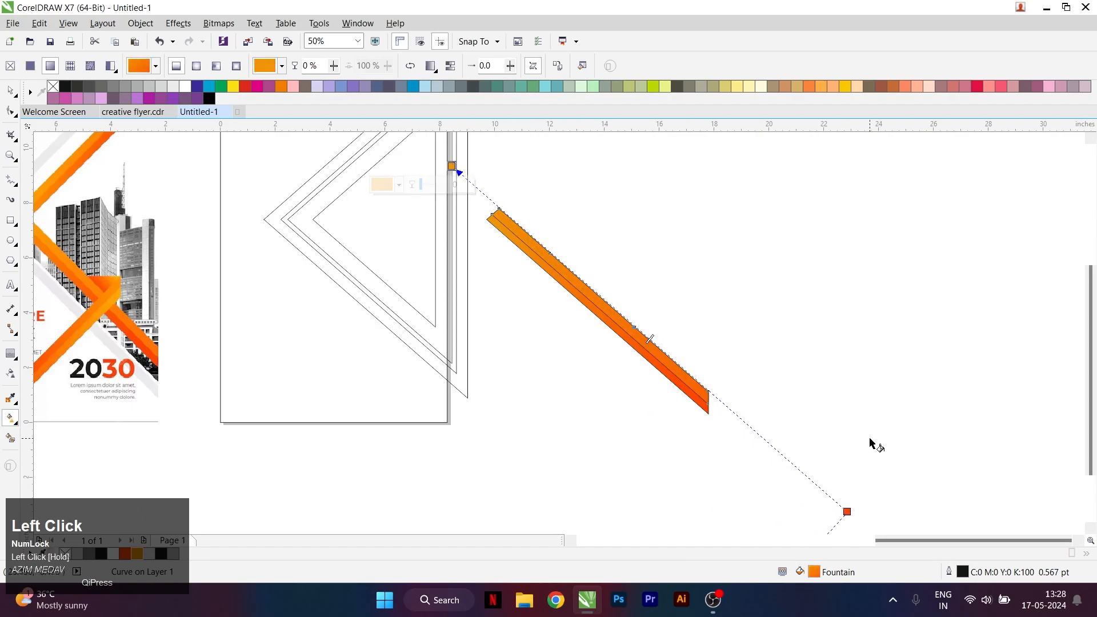
key(space)
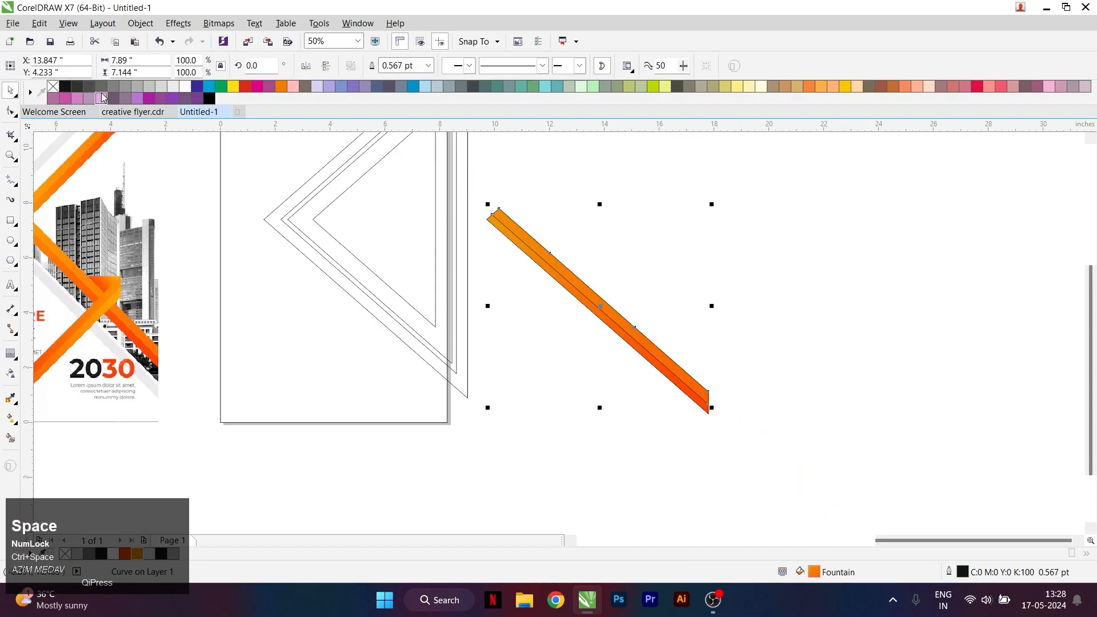
Step: Remove the outlines from both orange strips
right_click(54, 87)
drag(791, 462, 478, 188)
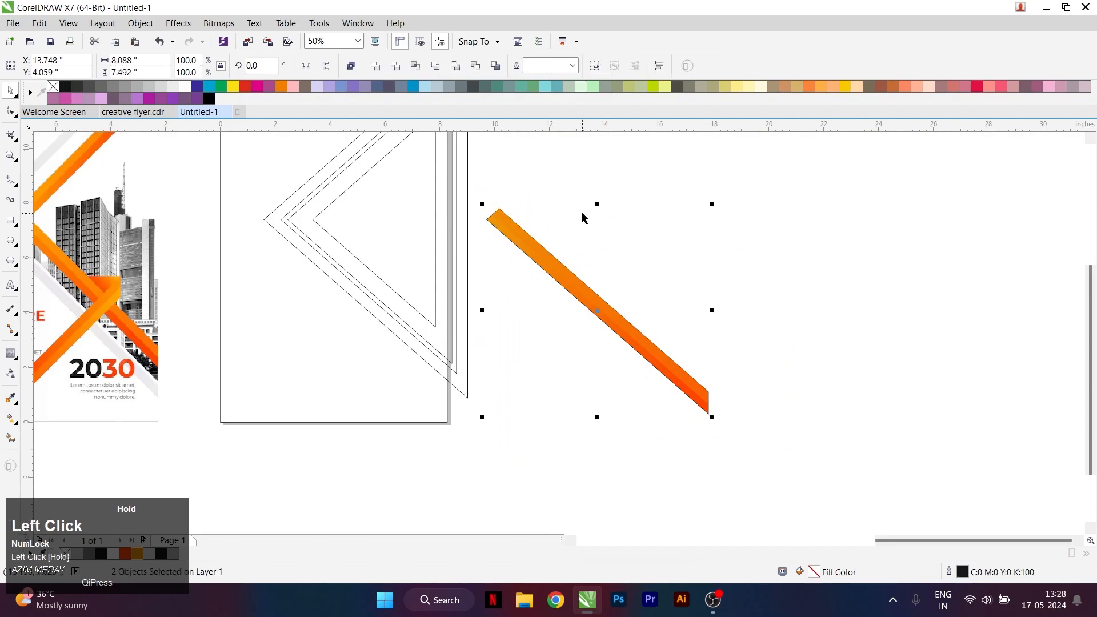
right_click(53, 87)
Step: Mirror both orange strips horizontally and vertically so the red-orange end is at the upper left
click(306, 66)
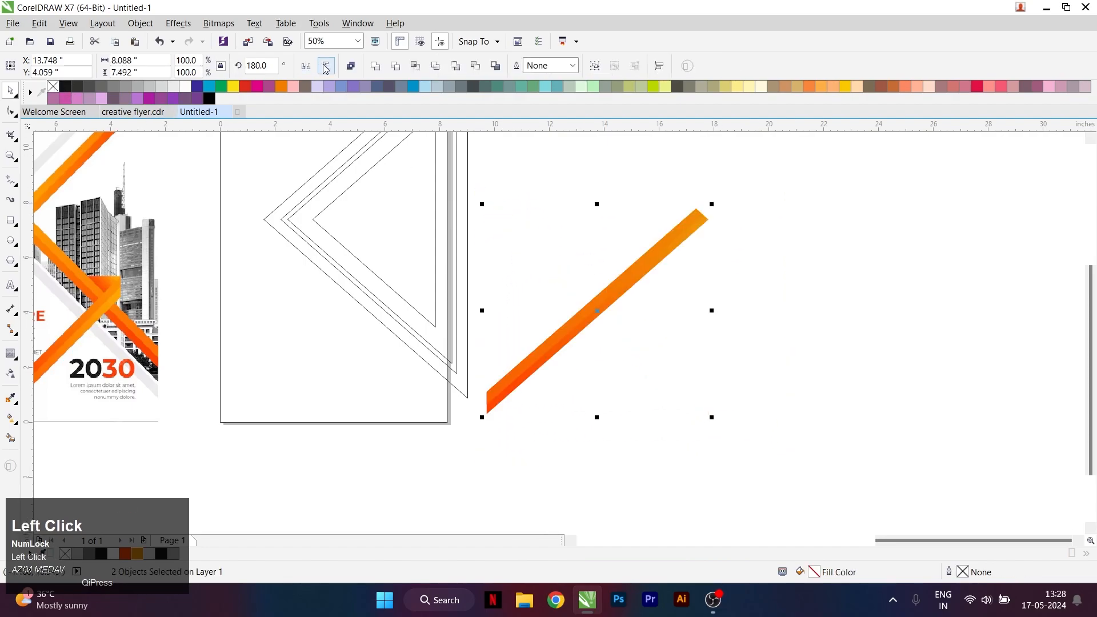
click(327, 66)
key(ctrl+z)
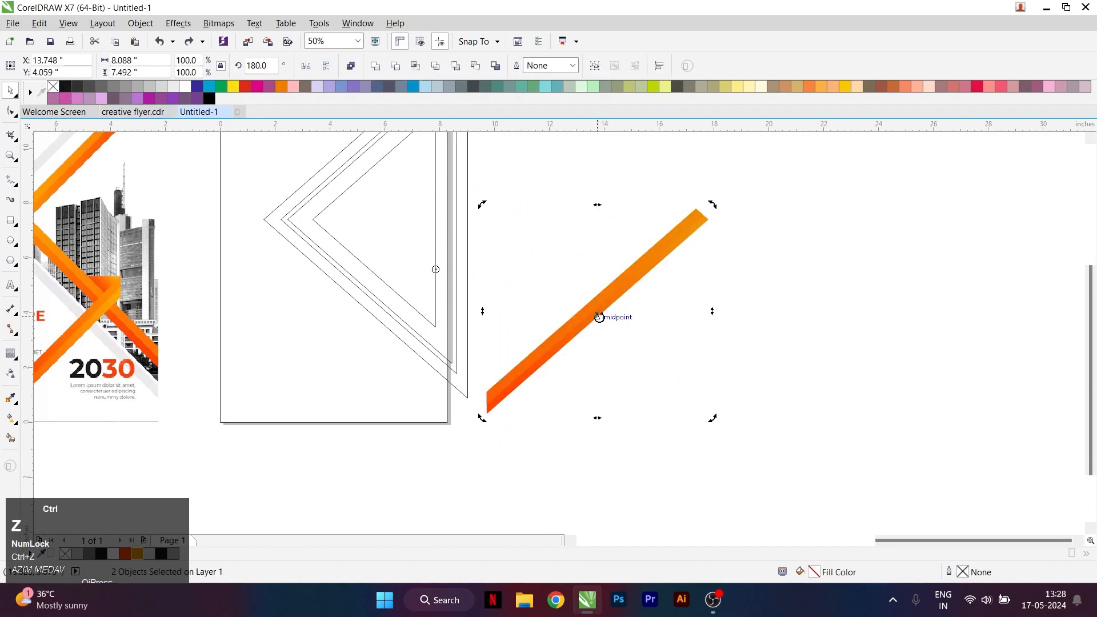
key(ctrl+shift+z)
Step: Move the orange bar onto the page so it crosses the nested triangles diagonally
drag(598, 321, 515, 315)
key(ctrl+z)
click(604, 322)
drag(603, 321, 416, 299)
scroll(375, 269, up, 1)
scroll(426, 297, down, 1)
scroll(347, 219, up, 1)
scroll(441, 317, down, 1)
scroll(392, 270, up, 1)
scroll(444, 303, down, 1)
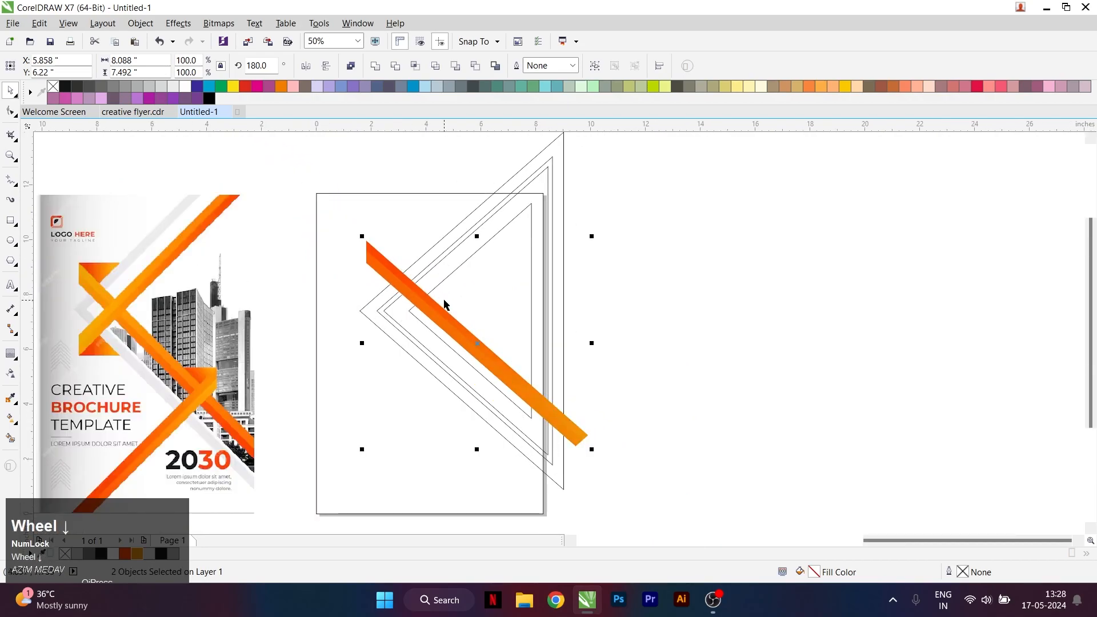
Step: Reposition the orange bar lower and to the right, centred at about X 6.35 in, Y 5.87 in
scroll(362, 265, up, 1)
drag(362, 265, 411, 274)
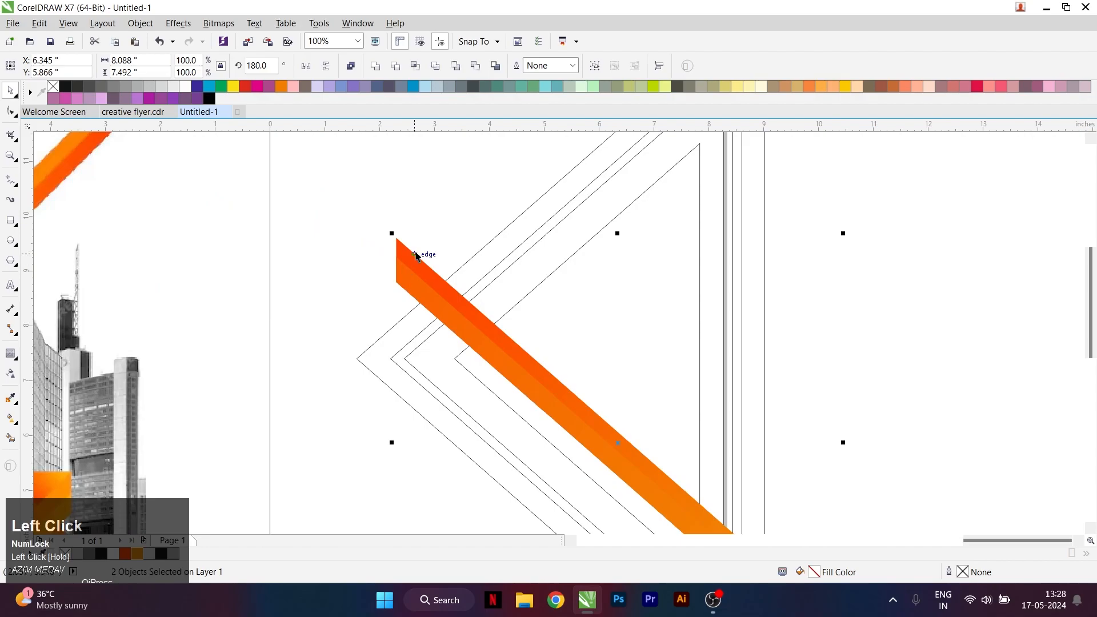
scroll(418, 257, down, 1)
click(682, 361)
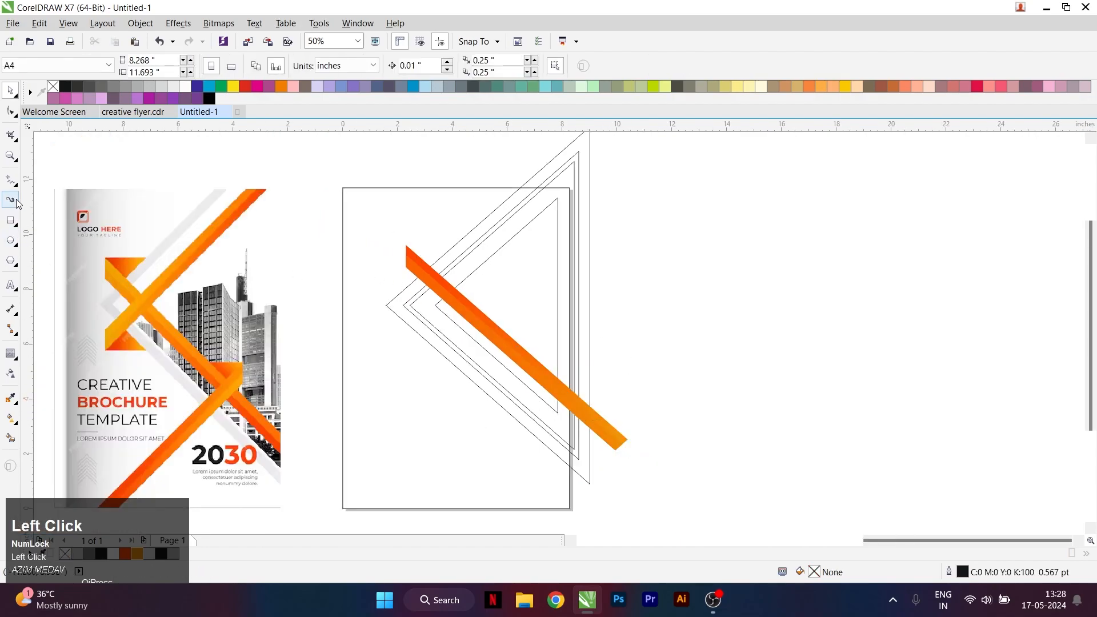
Step: Draw a closed triangle about 1.8 × 0.8 in between the bar's upper corner, the outermost triangle's edge and their crossing
click(10, 180)
scroll(448, 252, up, 2)
click(411, 252)
key(shift)
click(610, 252)
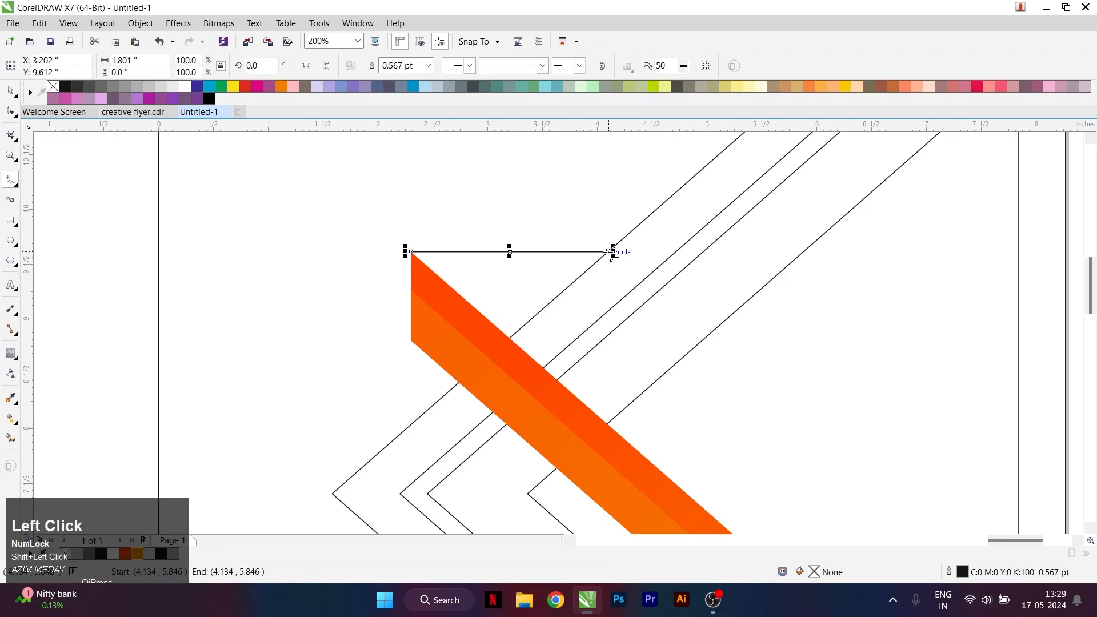
click(509, 339)
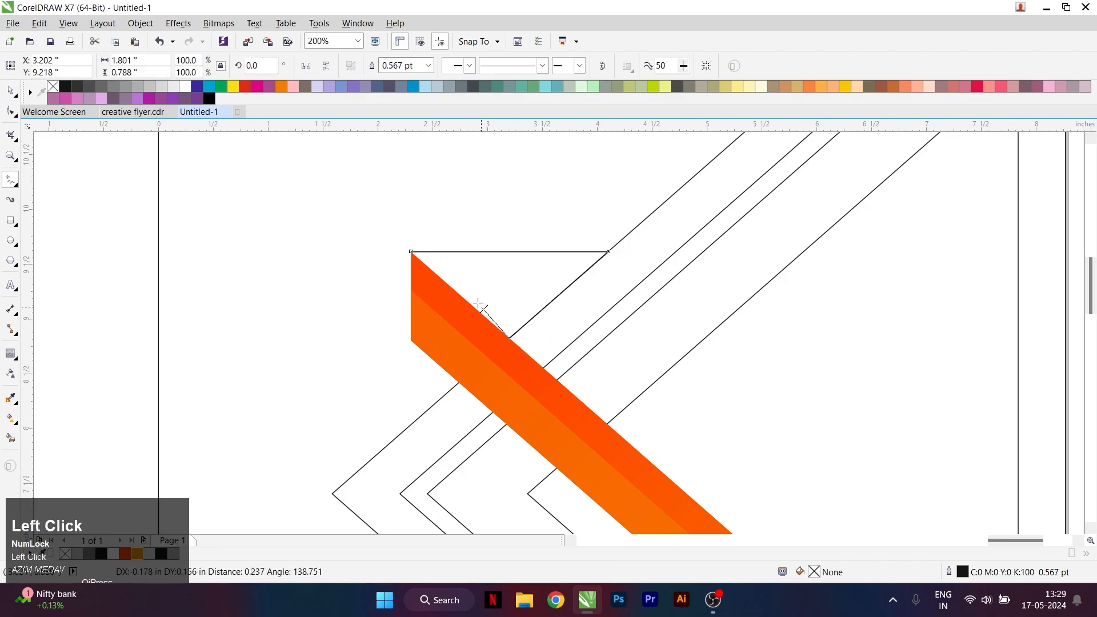
key(ctrl+space)
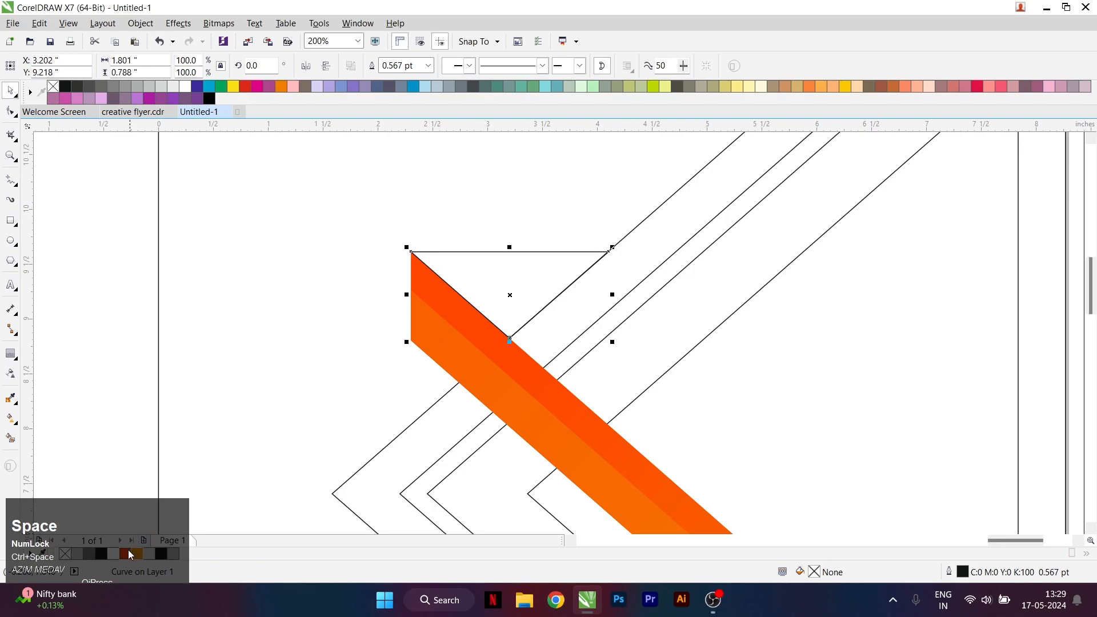
Step: Fill the small triangle with a horizontal linear gradient from red-orange to orange
click(130, 555)
click(10, 419)
drag(444, 277, 573, 276)
click(137, 554)
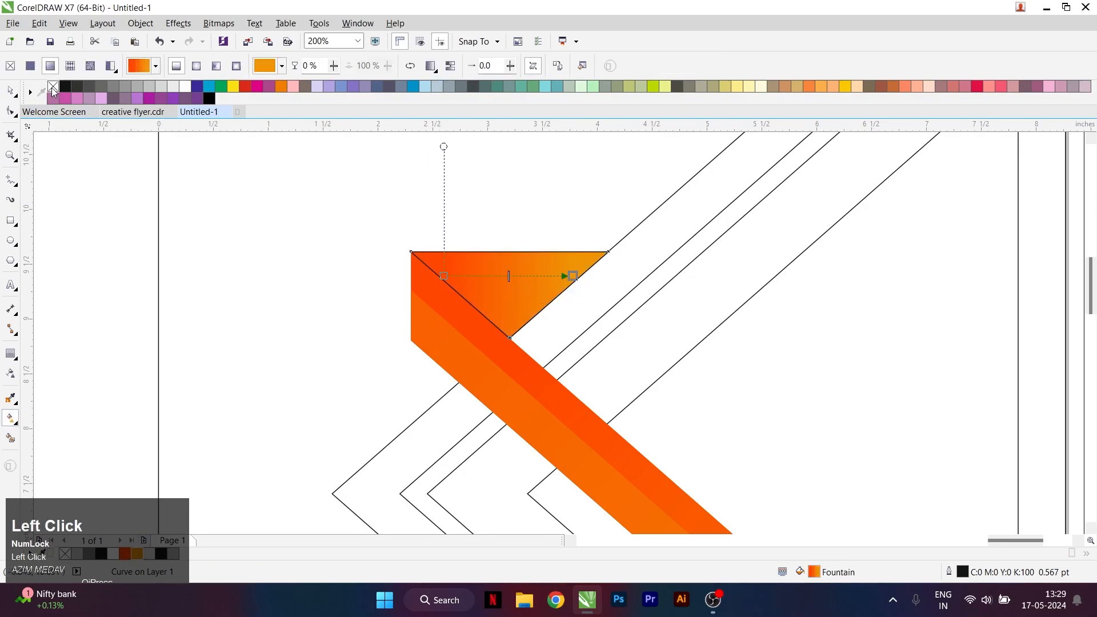
click(53, 87)
right_click(12, 90)
click(266, 232)
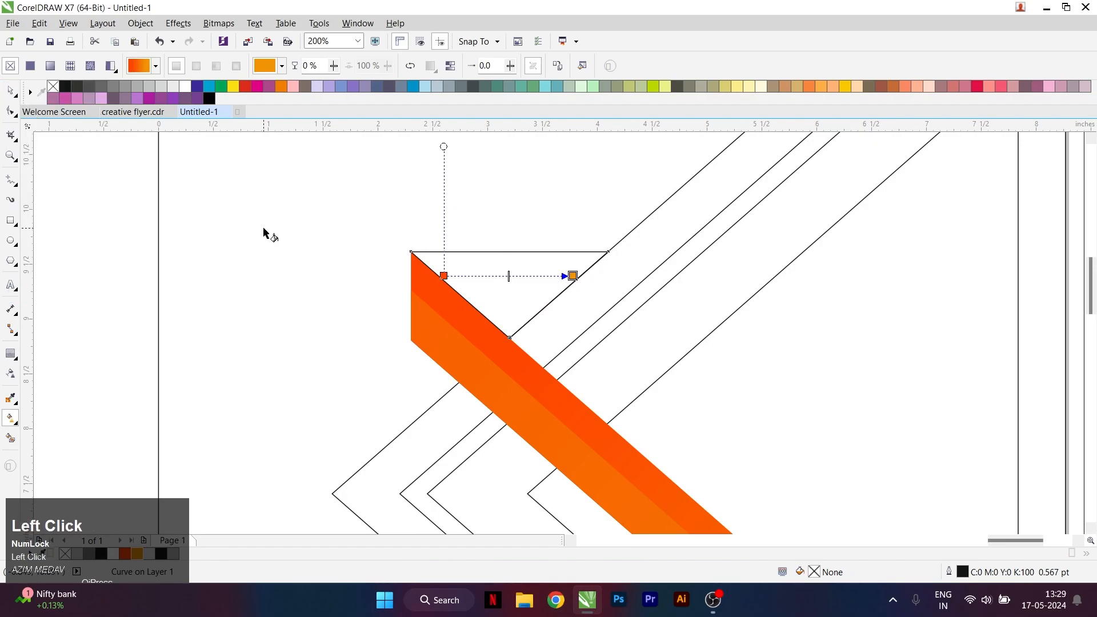
key(ctrl+z)
Step: Remove the small triangle's outline, and move it together with both bar strips slightly down and to the left
click(16, 92)
right_click(54, 87)
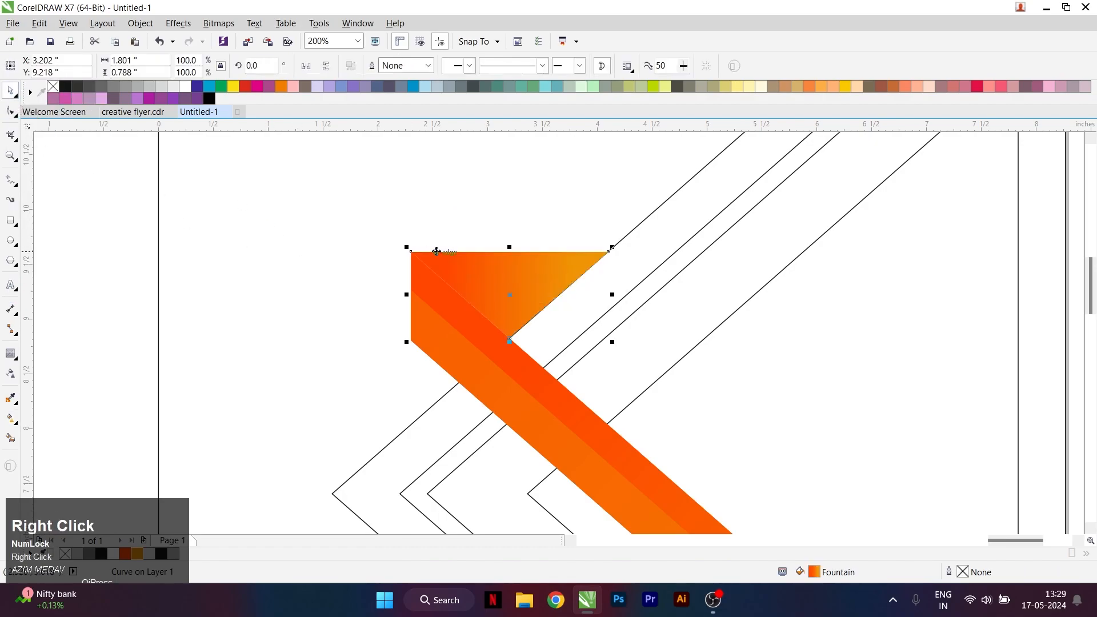
scroll(437, 263, down, 2)
scroll(440, 286, up, 2)
shift+click(443, 311)
shift+click(443, 307)
drag(478, 339, 441, 382)
scroll(429, 282, down, 2)
Step: Fill the outermost large triangle with 20% black
click(512, 276)
click(522, 228)
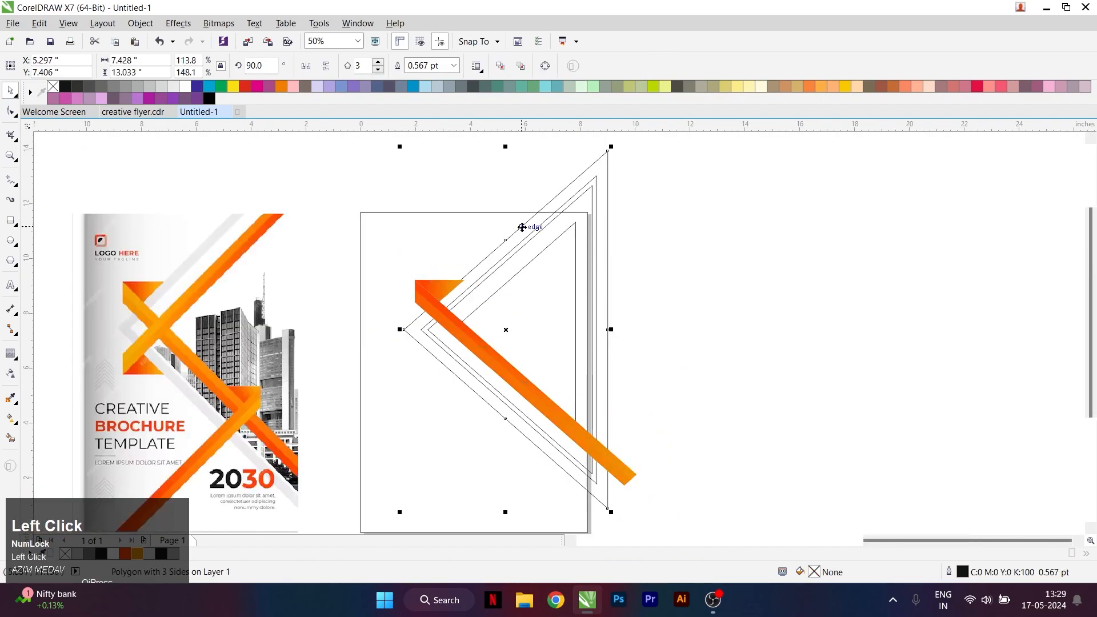
click(163, 87)
Step: Delete the innermost triangle and fill the next triangle inside the grey one with a very light grey
click(529, 284)
shift+click(521, 258)
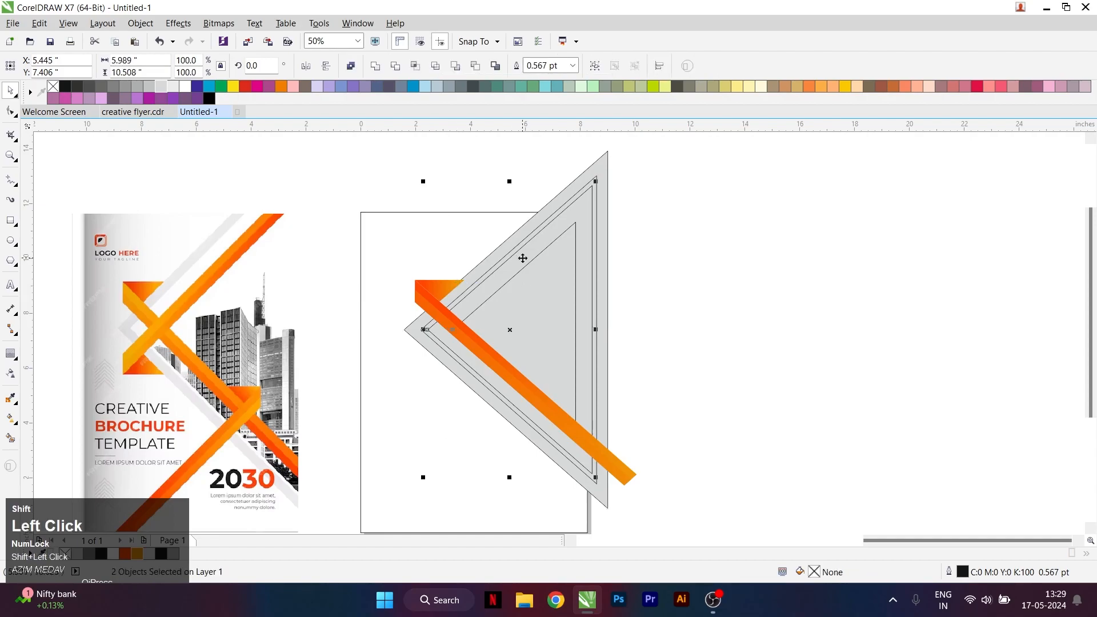
click(698, 300)
click(544, 298)
key(Delete)
click(533, 262)
click(174, 90)
Step: Trim the outermost grey triangle with the second triangle, turning it into a grey band
scroll(495, 277, up, 2)
click(499, 282)
key(ctrl+z)
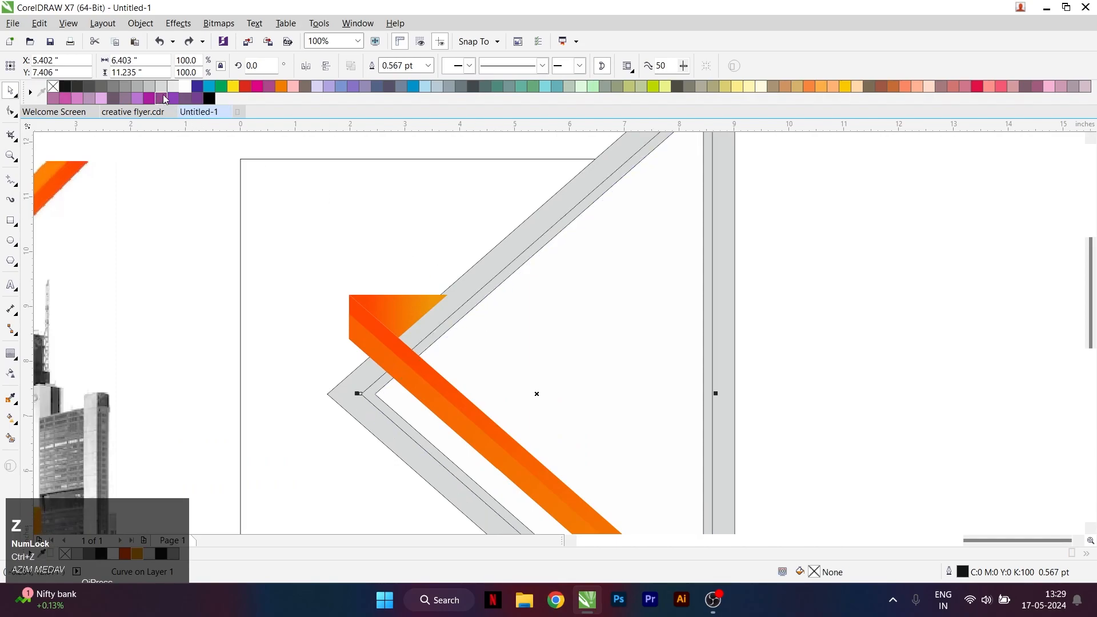
shift+click(487, 276)
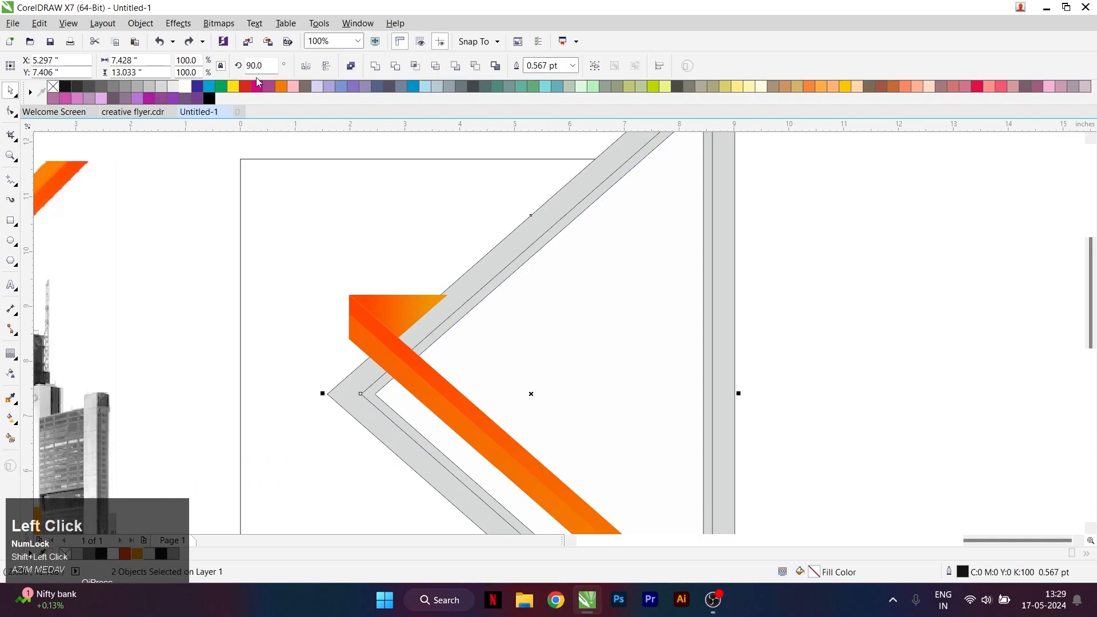
click(395, 66)
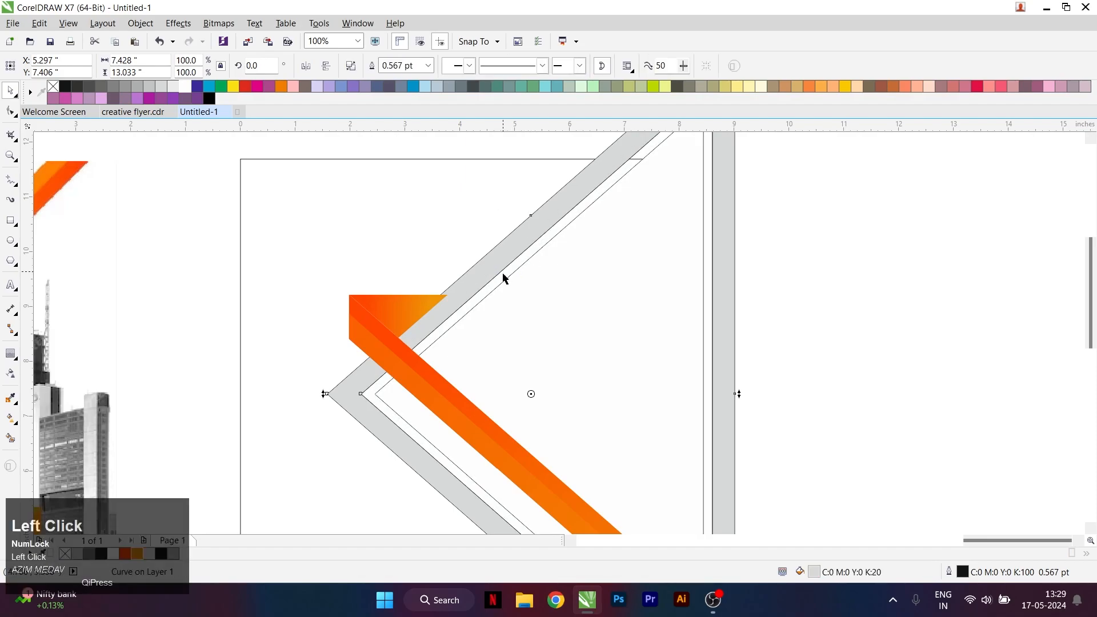
click(511, 278)
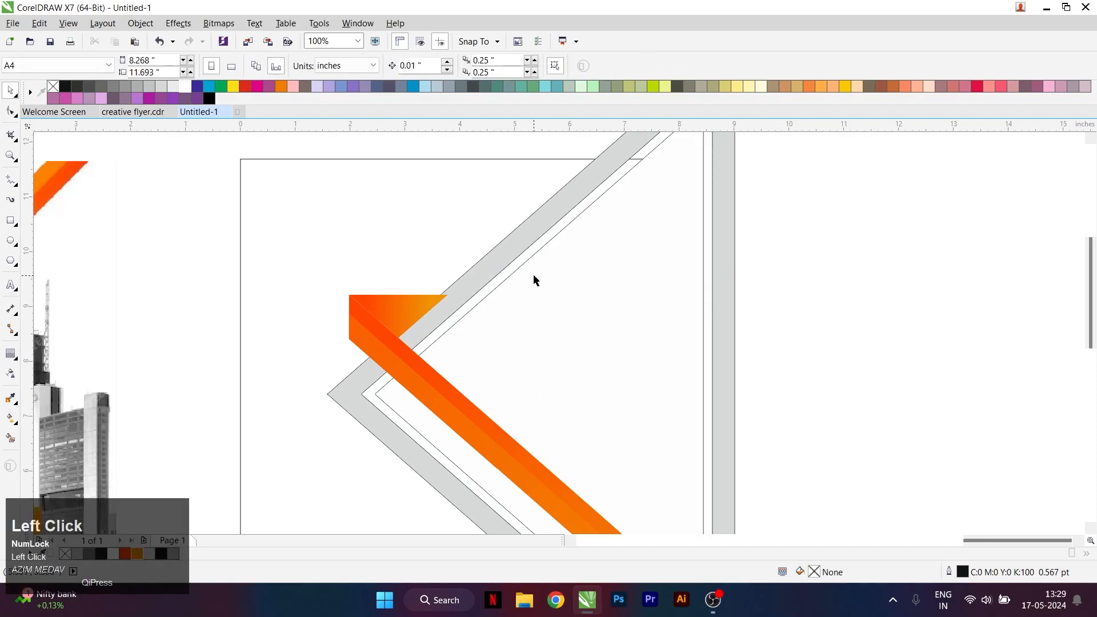
Step: Remove the outline from the very light grey triangle inside the grey band
scroll(537, 281, down, 1)
scroll(505, 279, up, 1)
scroll(560, 231, down, 1)
click(567, 266)
right_click(699, 238)
click(698, 234)
Step: Group the fold triangle with both bar strips of the orange ribbon
scroll(486, 296, up, 1)
click(485, 291)
click(444, 289)
shift+click(392, 312)
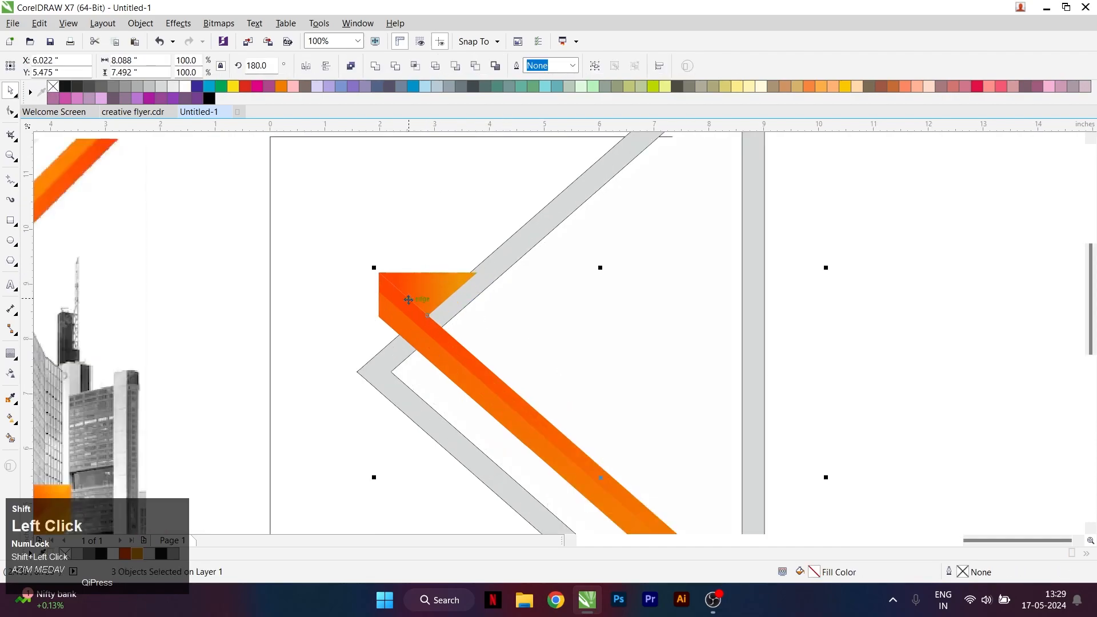
key(ctrl+g)
scroll(407, 300, down, 1)
Step: Make a mirrored copy of the ribbon group and flip it vertically so its fold sits at the lower end
click(425, 312)
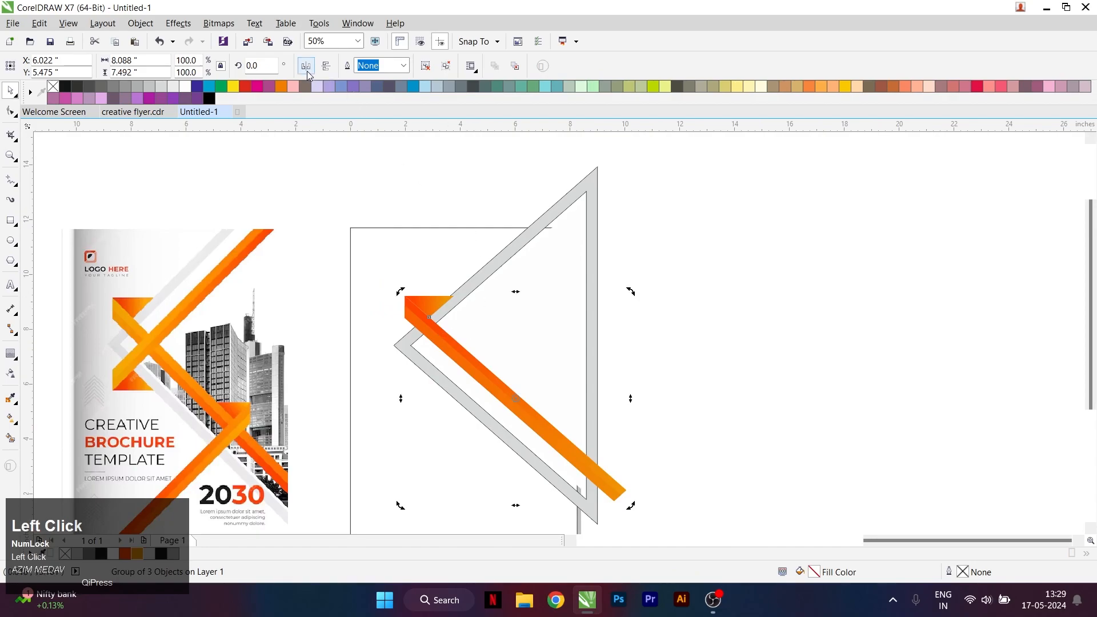
click(451, 356)
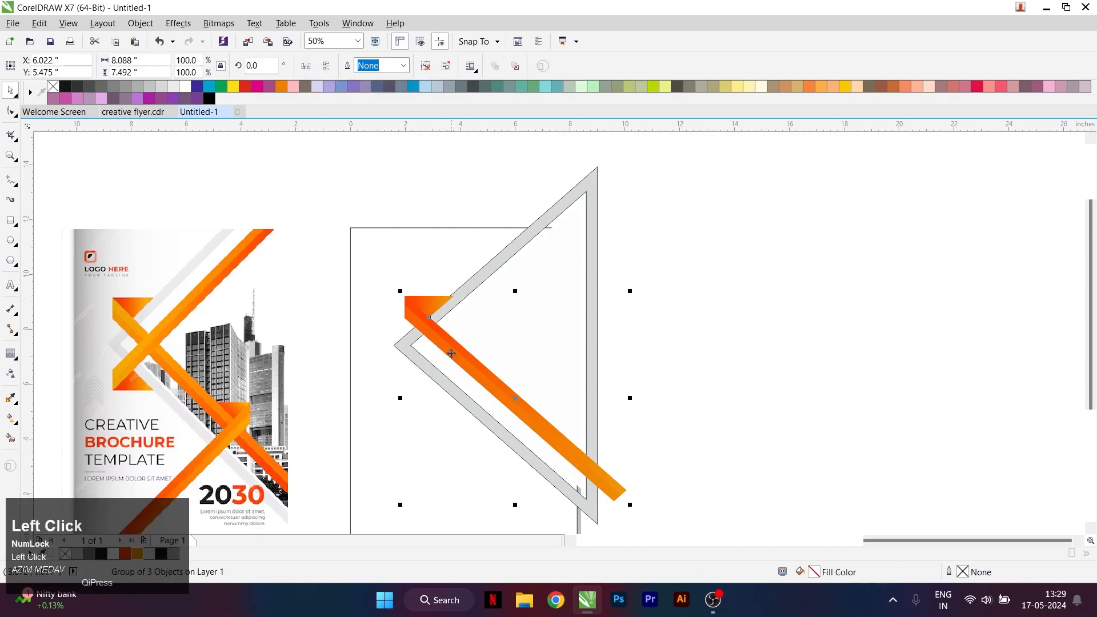
click(307, 67)
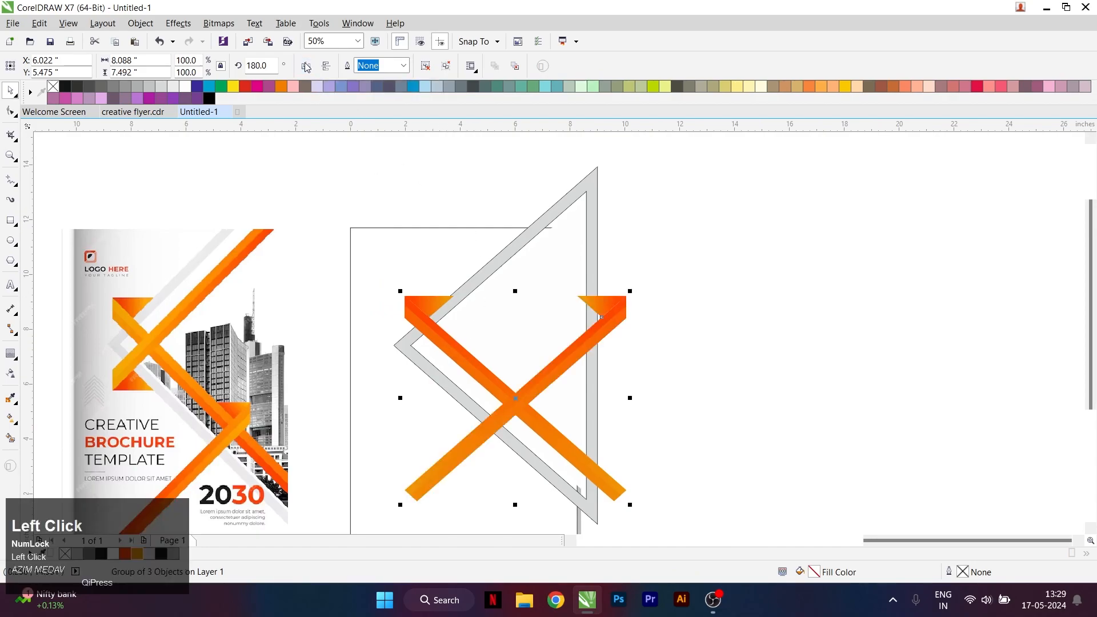
click(628, 304)
drag(630, 294, 417, 482)
click(490, 428)
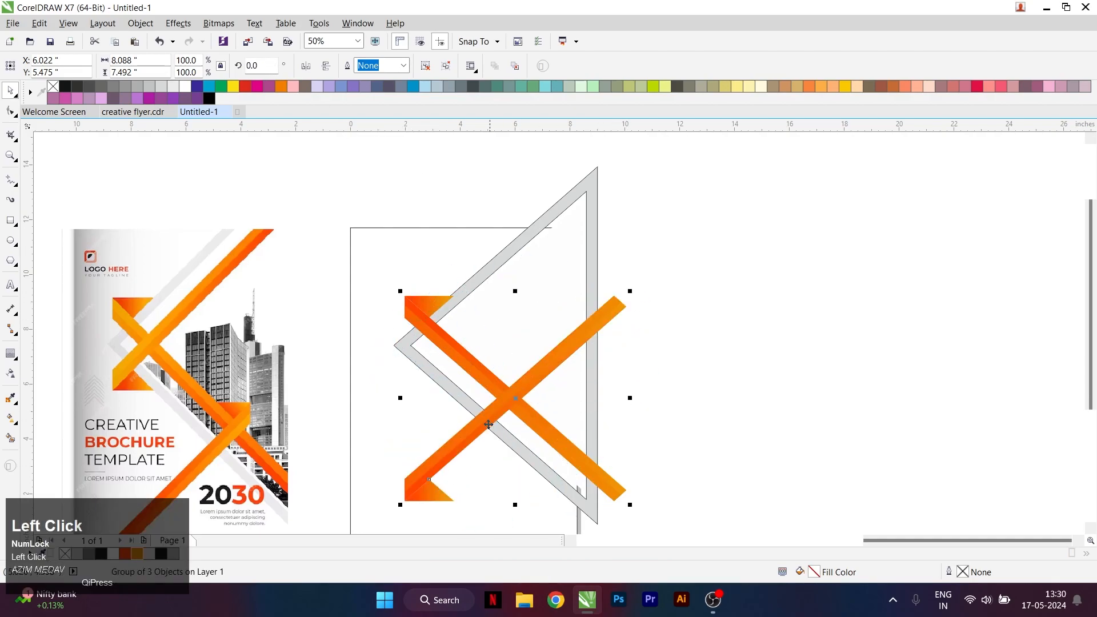
Step: Move the mirrored ribbon up so it crosses the first ribbon near the tip of the grey band
drag(476, 426, 450, 360)
scroll(445, 353, up, 1)
scroll(450, 366, down, 1)
scroll(496, 273, down, 1)
Step: Duplicate the rising ribbon and flip the copy both ways so its fold sits at the upper end
click(518, 275)
drag(568, 231, 429, 378)
right_click(429, 377)
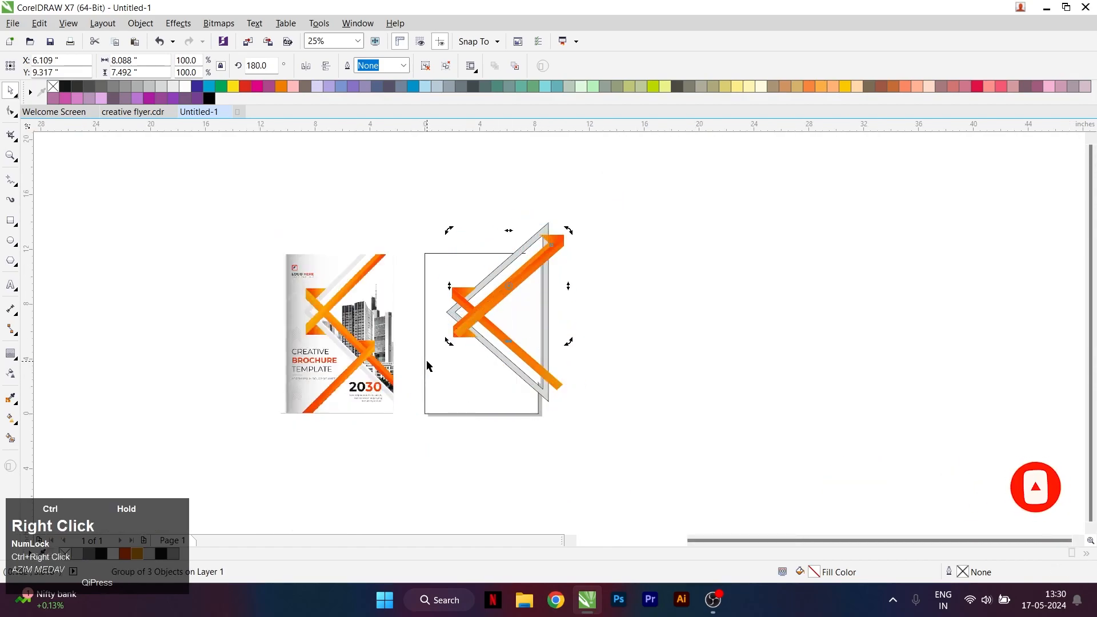
scroll(536, 259, up, 1)
click(538, 260)
Step: Move the flipped copy down so its fold overlaps the lower part of the descending ribbon
drag(578, 233, 527, 448)
scroll(527, 448, down, 1)
scroll(544, 388, up, 2)
scroll(544, 387, down, 1)
scroll(543, 370, up, 1)
drag(545, 367, 525, 338)
scroll(535, 351, down, 1)
scroll(532, 348, up, 1)
scroll(572, 337, down, 1)
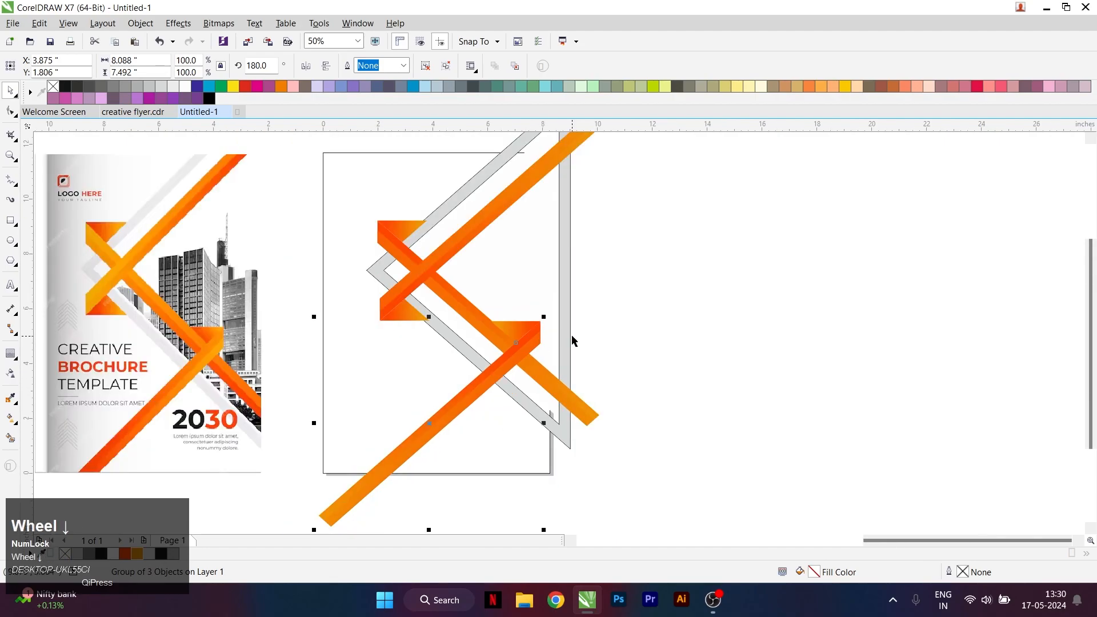
scroll(571, 341, down, 1)
scroll(598, 317, up, 1)
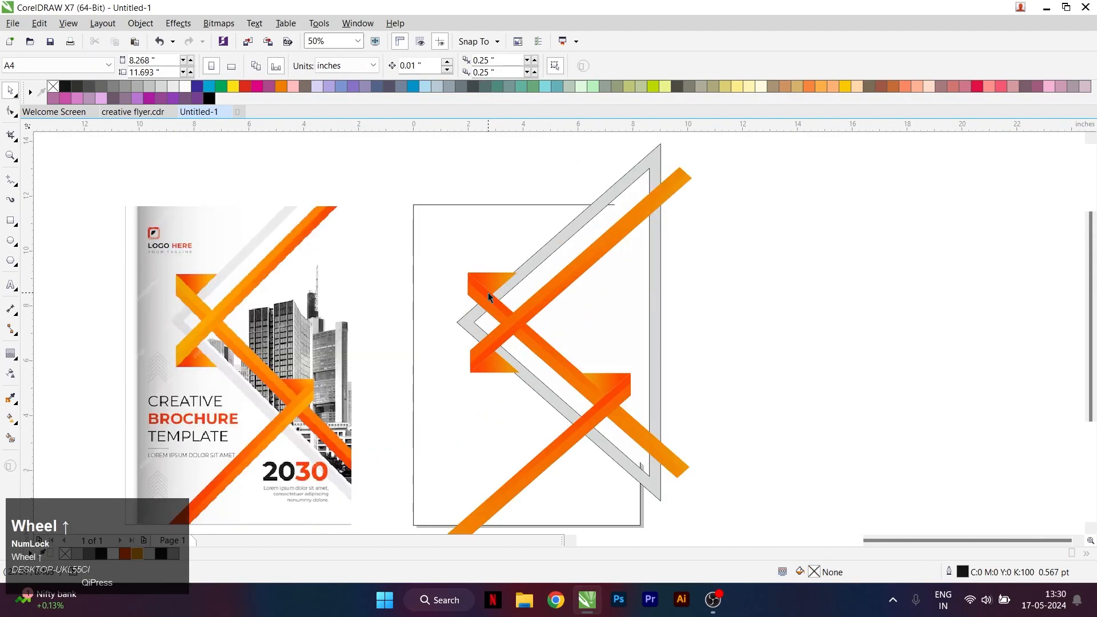
Step: Remove the grey band's outline and ungroup the three ribbon groups
click(503, 289)
right_click(54, 90)
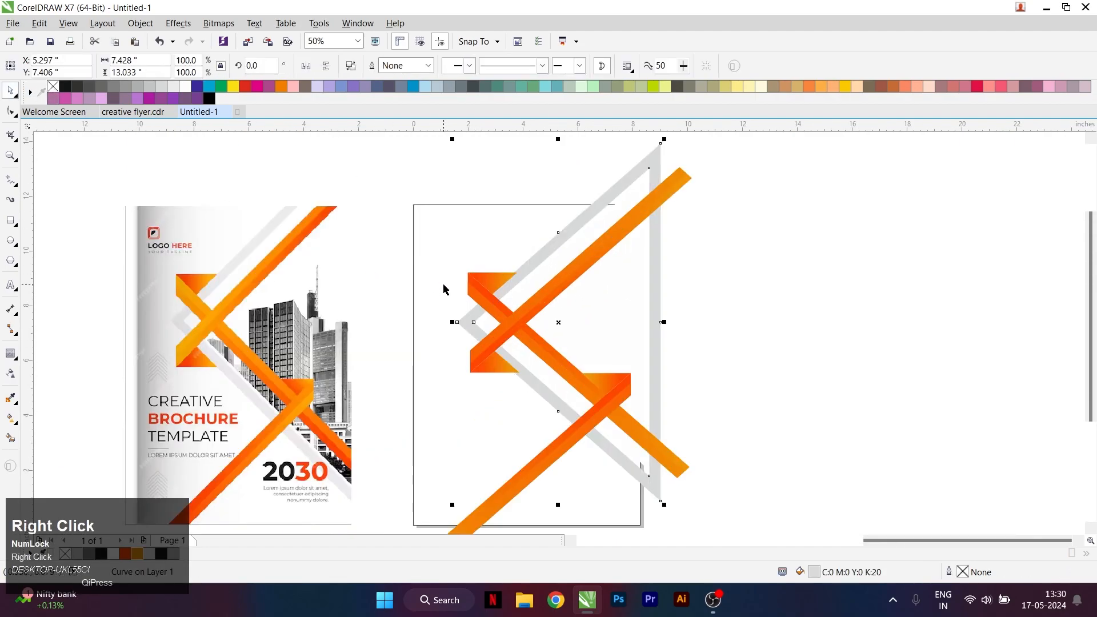
click(576, 423)
shift+click(588, 438)
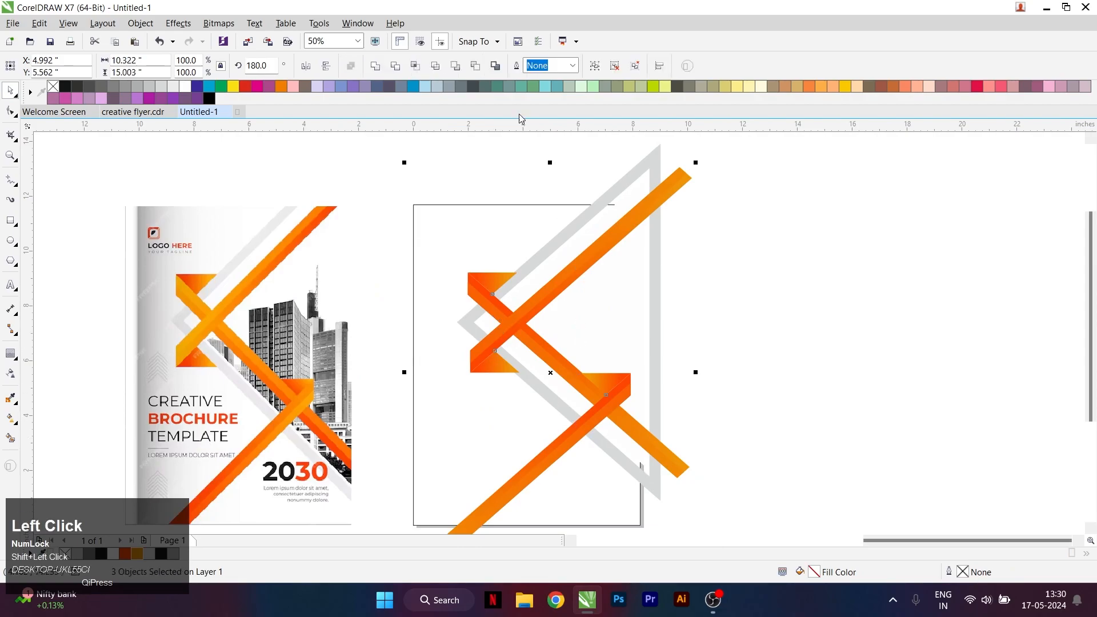
Step: Bring the grey triangular band in front of the ungrouped ribbon pieces
click(561, 265)
scroll(522, 272, up, 1)
click(527, 274)
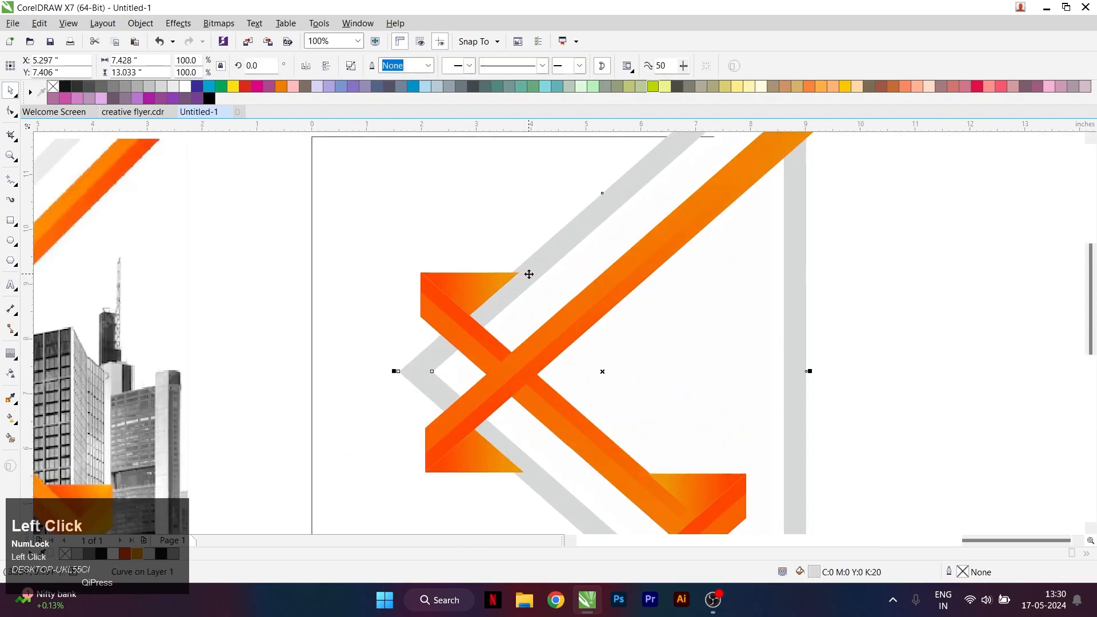
key(shift+Page_Up)
Step: Bring the two bar strips of the descending ribbon in front of the grey band
scroll(518, 274, down, 1)
scroll(503, 308, up, 1)
click(466, 287)
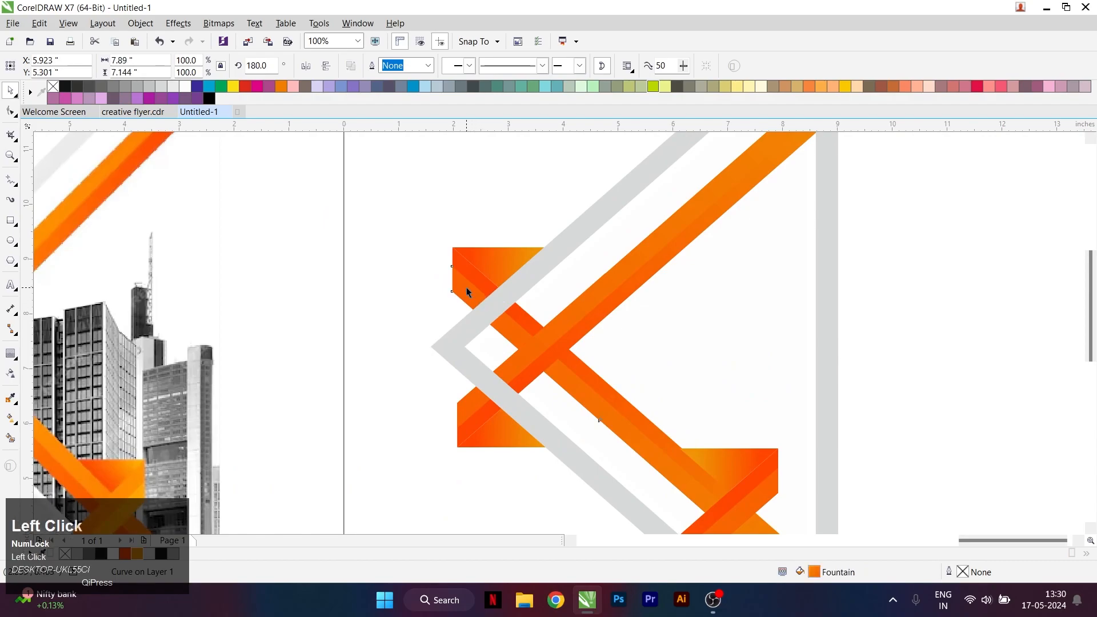
shift+click(475, 278)
scroll(512, 342, down, 1)
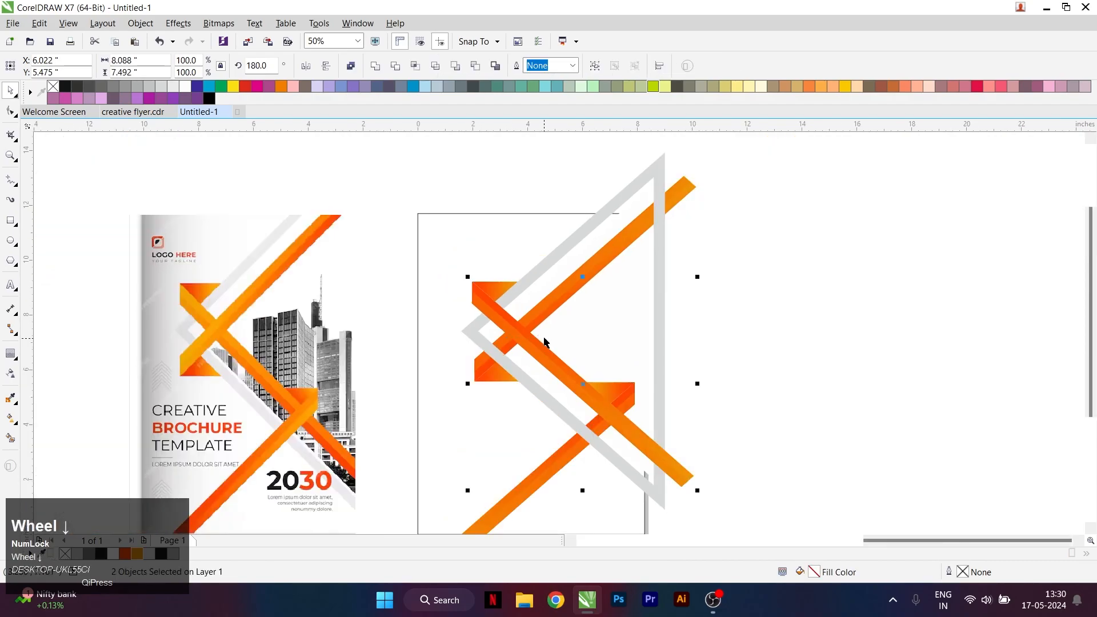
scroll(489, 360, up, 1)
scroll(629, 395, down, 1)
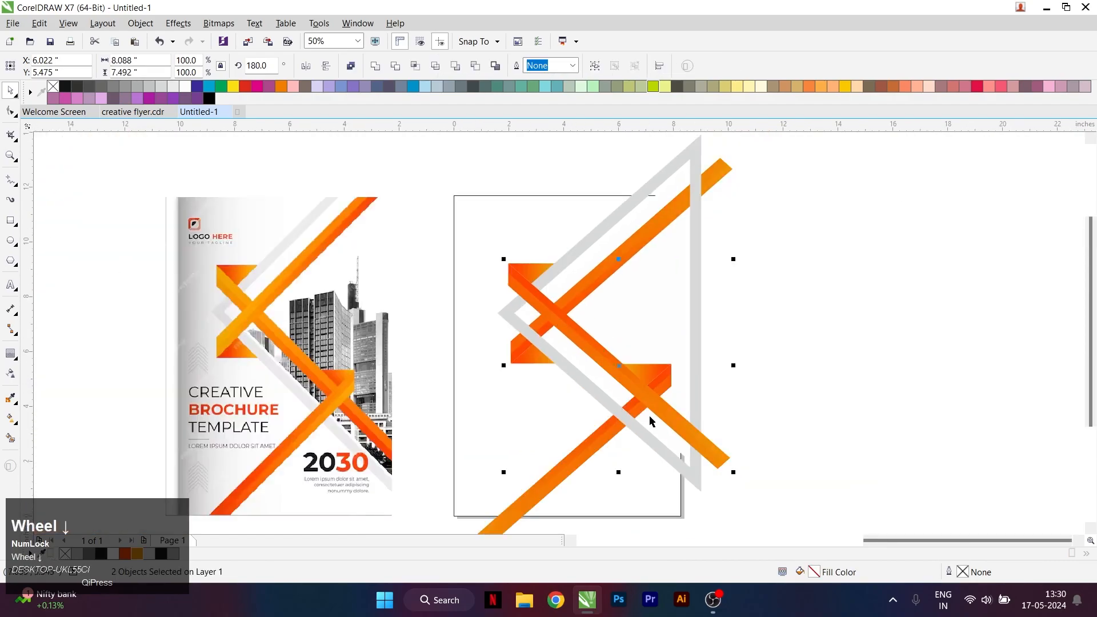
Step: Bring the two bar strips of the lowest ribbon to the front, leaving its fold triangle behind
scroll(669, 380, up, 1)
key(shift+Page_Up)
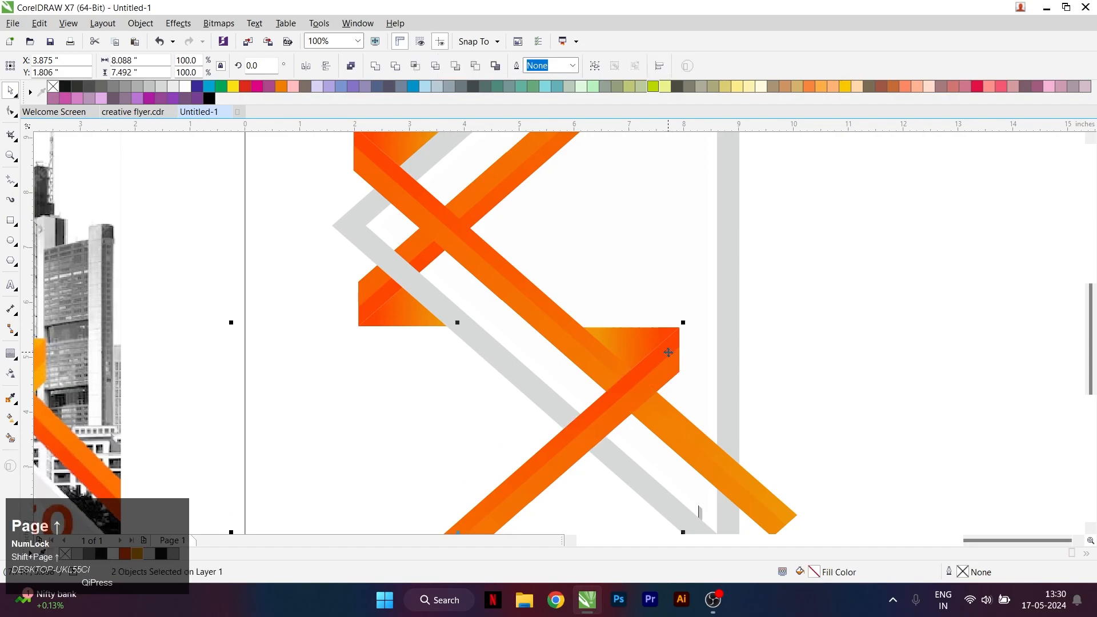
scroll(690, 324, down, 1)
click(712, 274)
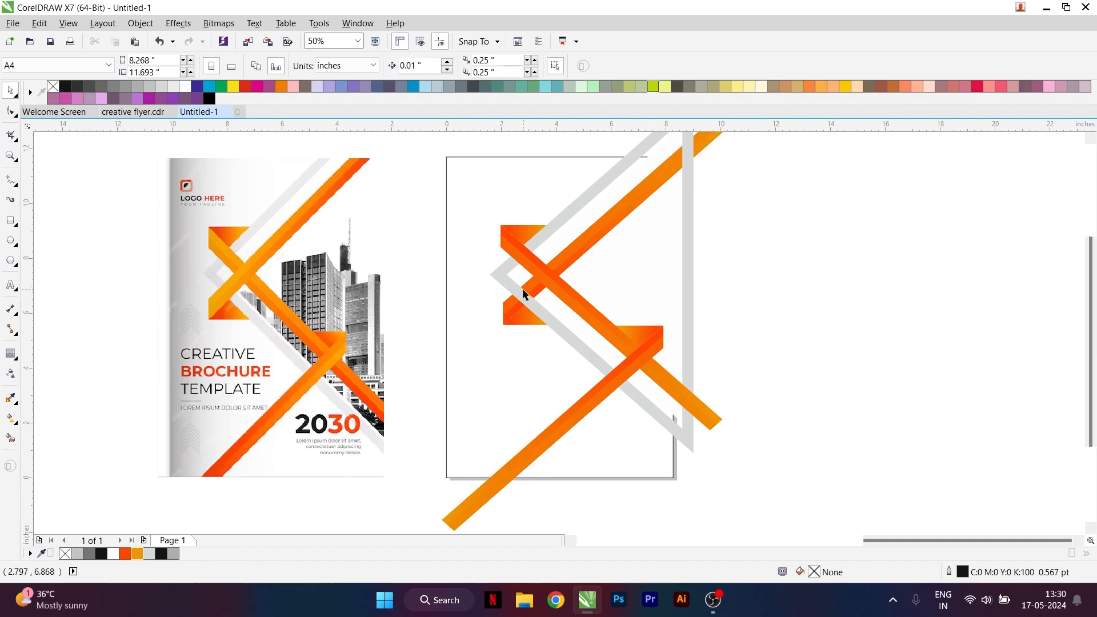
Step: Bring the two bar strips of the upper rising ribbon in front of the band and descending ribbon
scroll(525, 292, up, 1)
click(536, 283)
shift+click(553, 292)
key(shift+Page_Up)
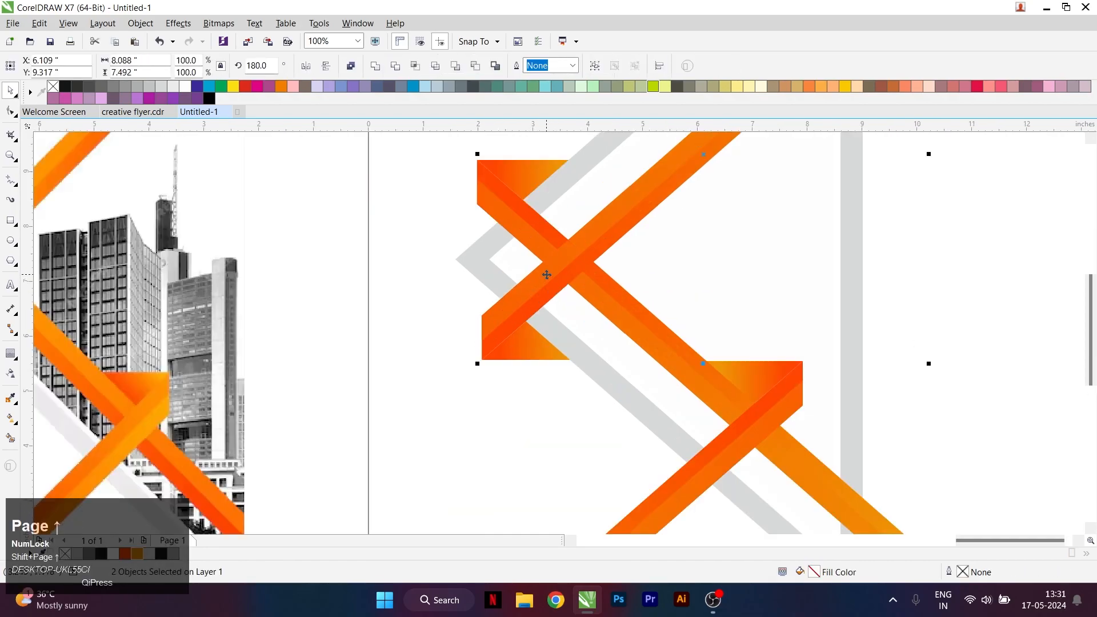
scroll(547, 277, down, 1)
Step: Reverse the gradient of the lowest ribbon's upper strip, running red-orange at the bottom to light orange at the fold
click(811, 348)
click(577, 406)
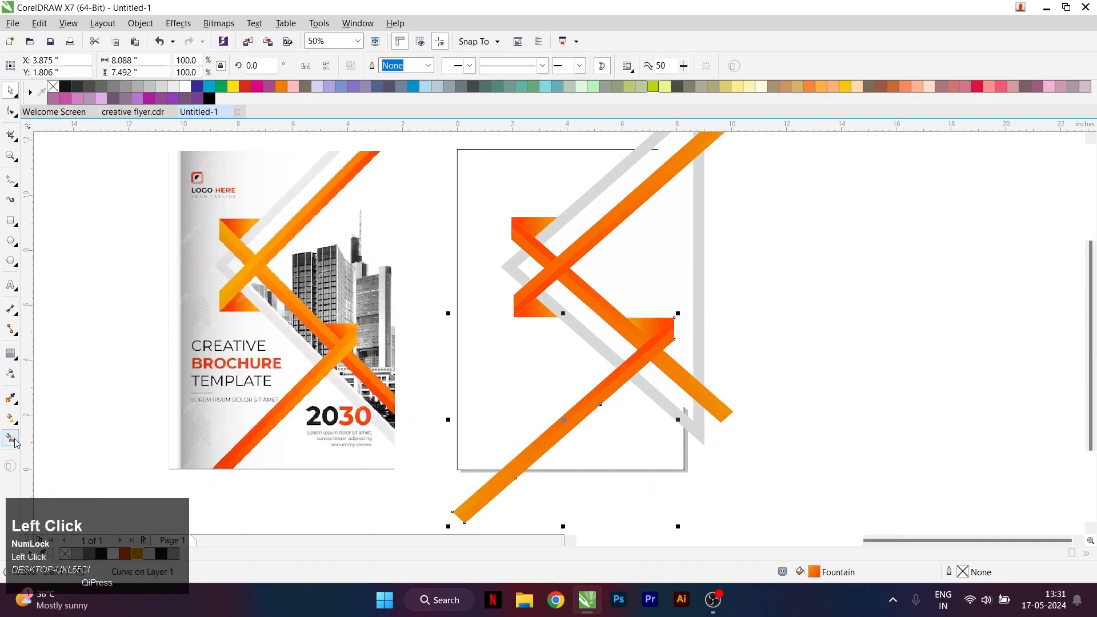
click(10, 419)
drag(649, 347, 685, 314)
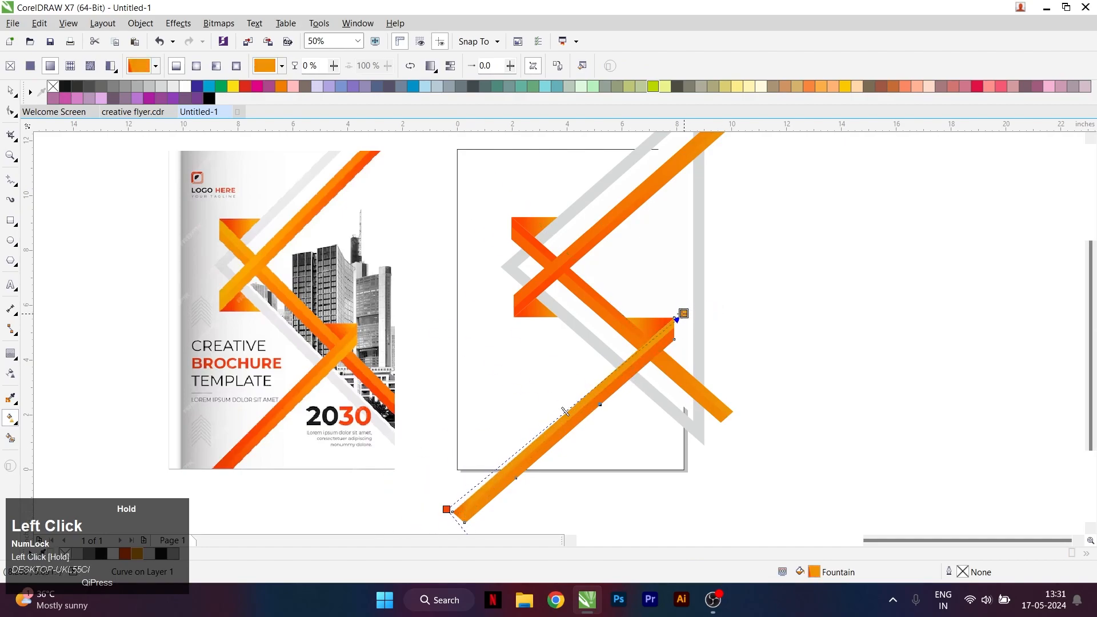
Step: Reverse the gradient of the lowest ribbon's other strip and stretch its light orange end well beyond the fold
click(611, 393)
drag(813, 228, 484, 506)
scroll(483, 350, down, 2)
drag(484, 424, 385, 521)
drag(418, 484, 675, 257)
scroll(617, 380, down, 1)
scroll(609, 316, up, 1)
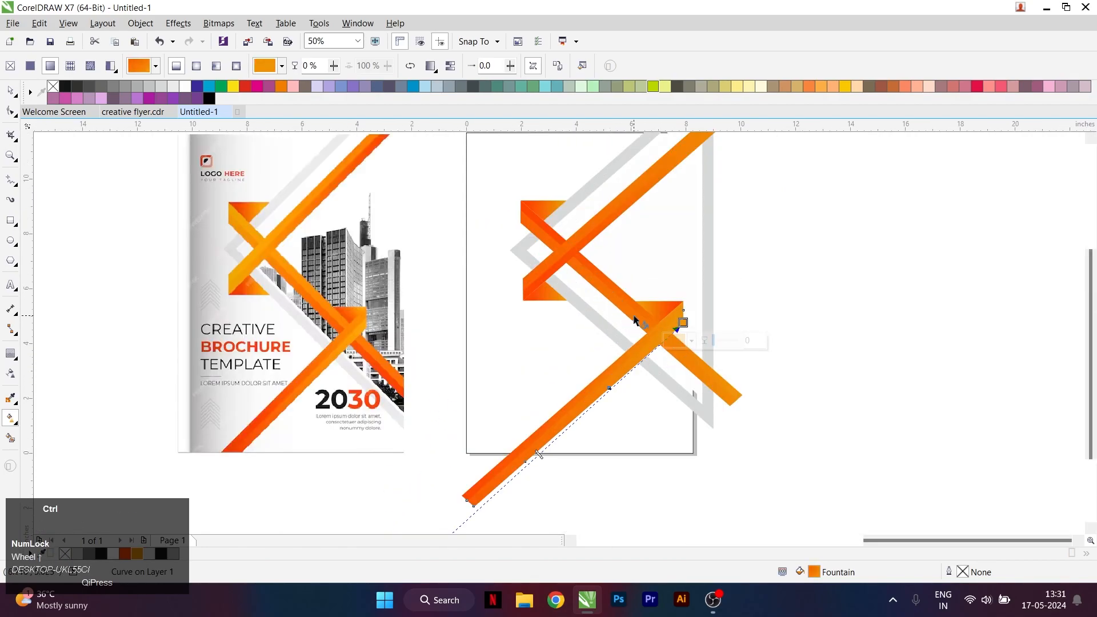
drag(683, 323, 783, 225)
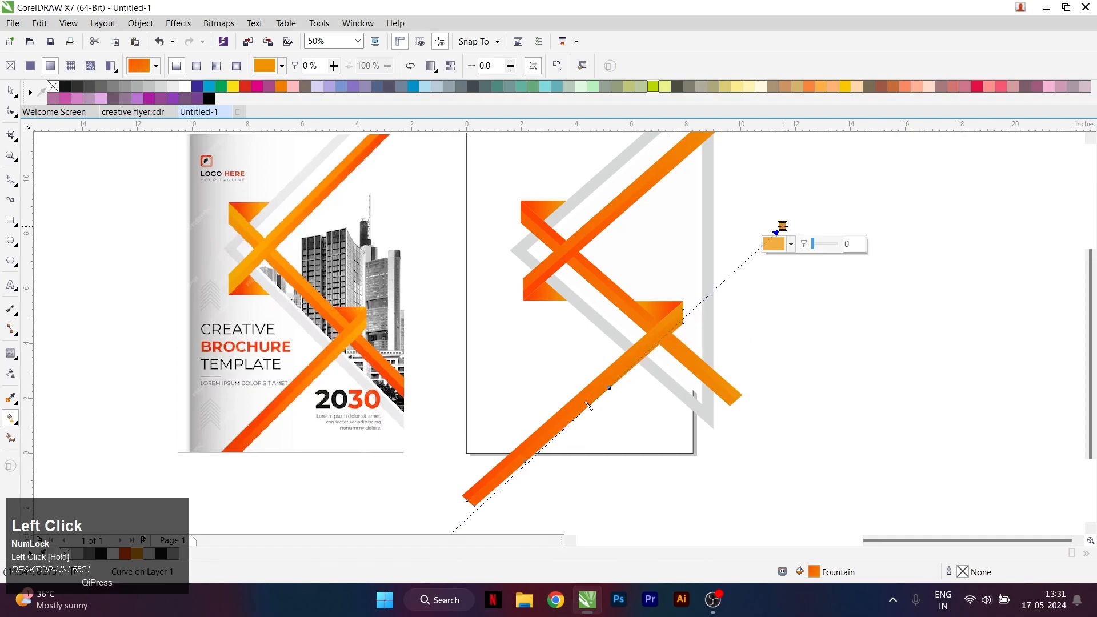
key(ctrl+space)
Step: Reverse the gradient of the descending ribbon's lower strip, with light orange at the fold and red-orange at the far end
click(610, 301)
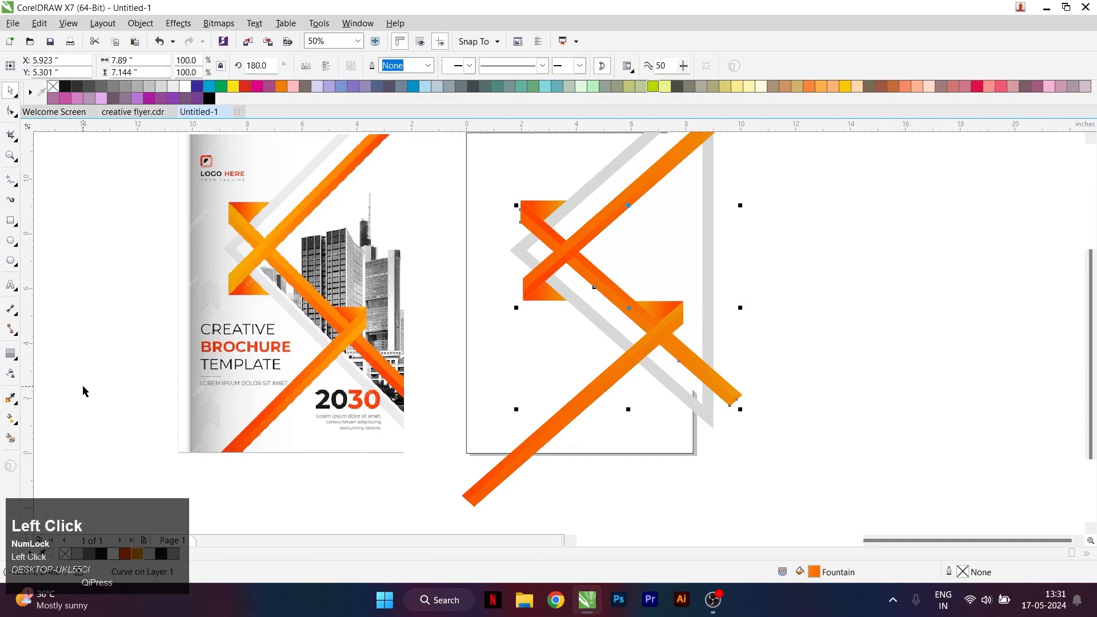
click(16, 419)
drag(778, 446, 668, 328)
scroll(598, 259, down, 1)
scroll(670, 330, up, 1)
Step: Reverse the gradient of the descending ribbon's upper strip and extend both gradient ends beyond the strip
click(659, 319)
scroll(657, 318, down, 1)
scroll(604, 230, up, 1)
drag(520, 244, 781, 456)
drag(707, 414, 471, 196)
drag(785, 458, 799, 481)
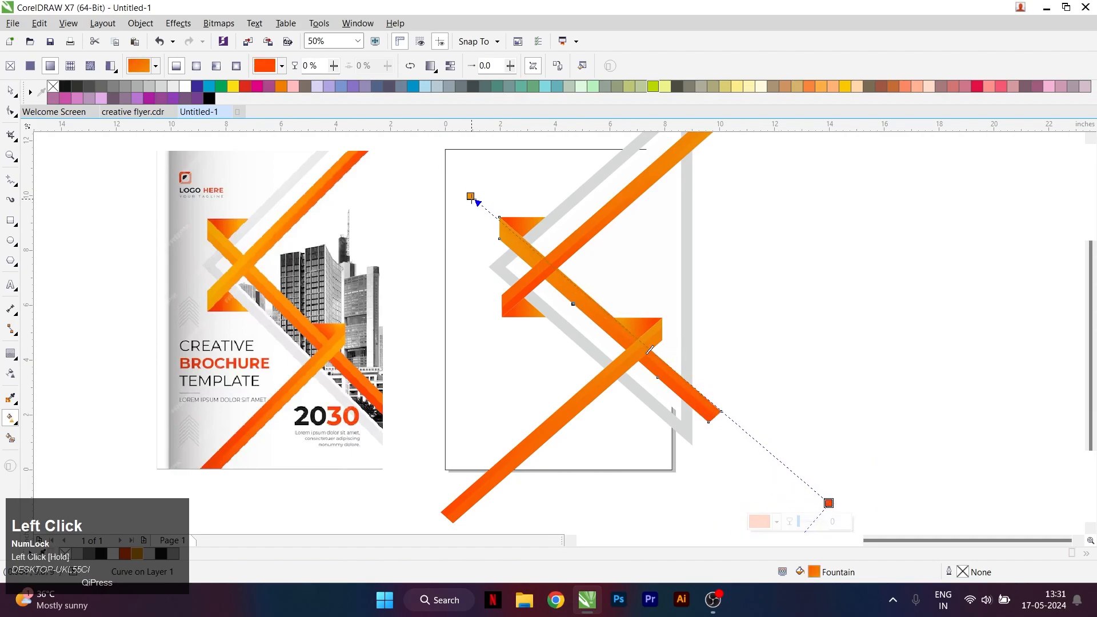
scroll(544, 197, down, 2)
key(ctrl+space)
Step: Select all the ribbon, band and triangle shapes and PowerClip them inside the A4 page rectangle
scroll(700, 223, down, 2)
scroll(685, 200, up, 3)
scroll(725, 142, down, 2)
drag(727, 142, 559, 392)
scroll(553, 372, up, 3)
scroll(548, 364, down, 2)
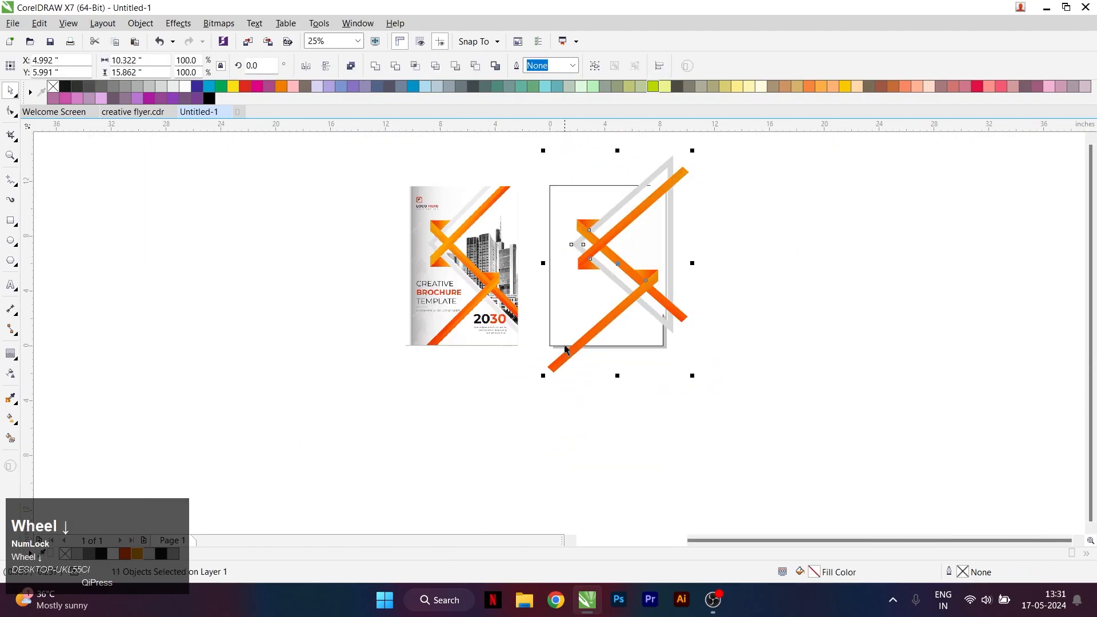
scroll(557, 363, up, 1)
click(524, 335)
scroll(543, 341, up, 1)
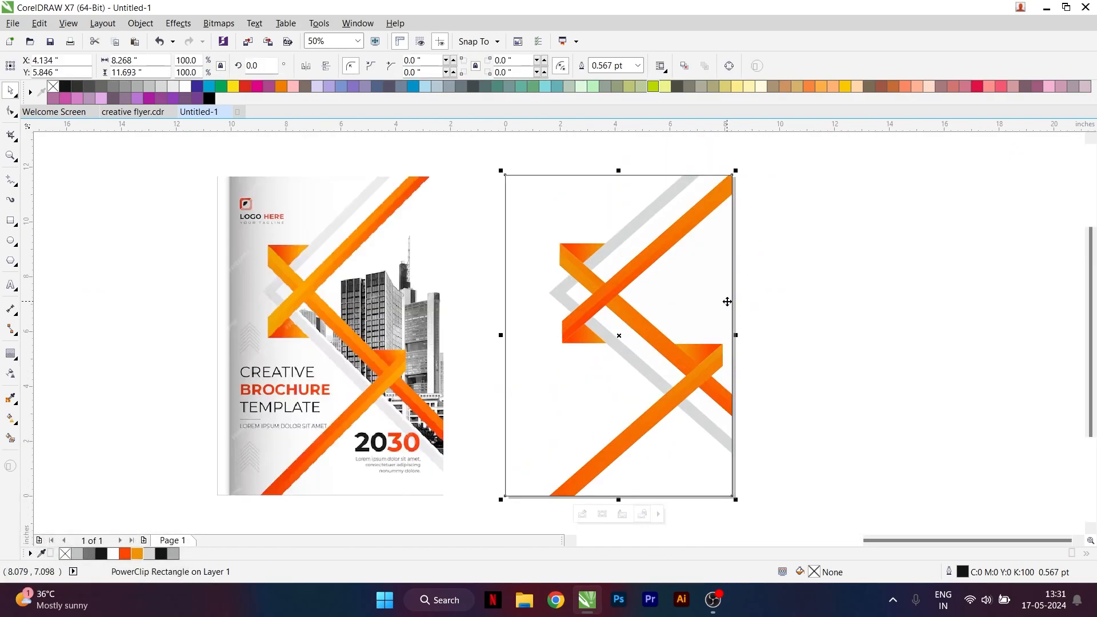
Step: Shift all the shapes inside the page PowerClip about 0.19 inches to the left and finish editing the contents
scroll(725, 302, down, 1)
drag(813, 165, 607, 446)
scroll(737, 298, up, 2)
drag(730, 355, 720, 355)
scroll(718, 352, up, 1)
scroll(717, 356, down, 2)
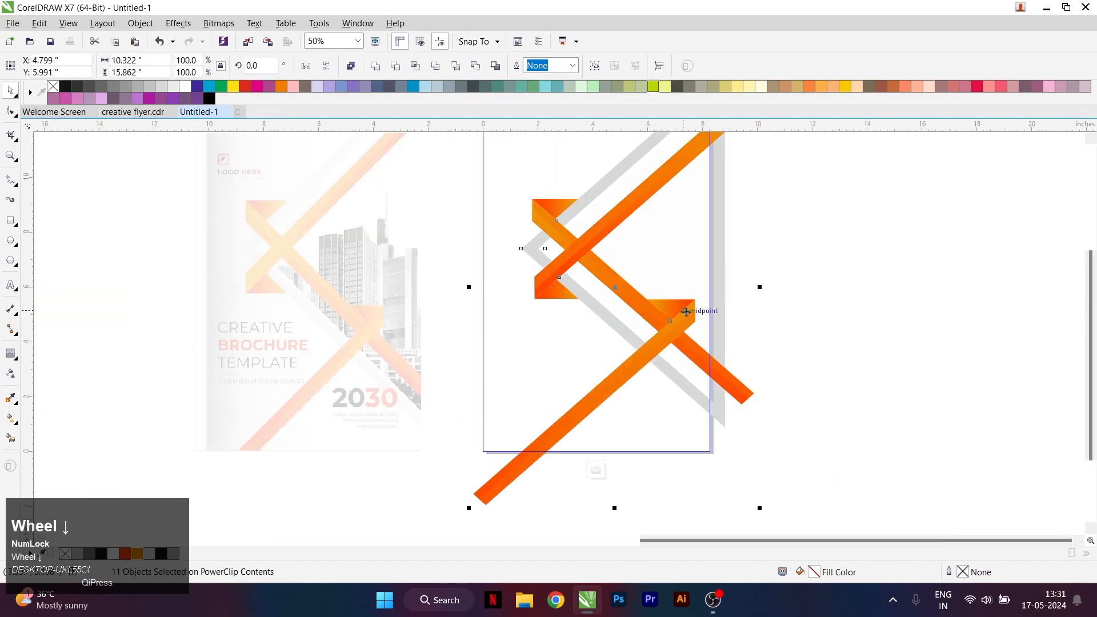
scroll(686, 312, down, 1)
scroll(660, 257, up, 2)
scroll(662, 258, down, 1)
ctrl+click(493, 258)
scroll(573, 258, down, 1)
scroll(592, 267, up, 1)
scroll(644, 266, down, 1)
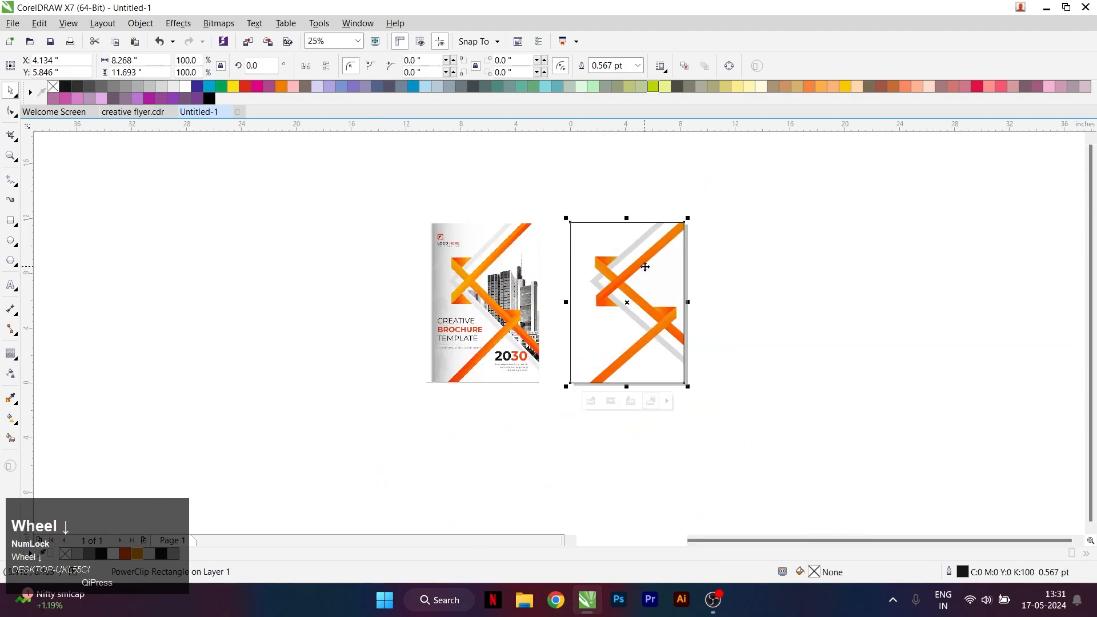
Step: Move the prepared city photo, logo and text blocks to the empty area right of the cover page
scroll(644, 266, down, 3)
scroll(488, 265, up, 1)
drag(216, 228, 437, 321)
drag(349, 274, 874, 293)
scroll(873, 293, up, 2)
scroll(873, 293, down, 1)
scroll(541, 239, up, 1)
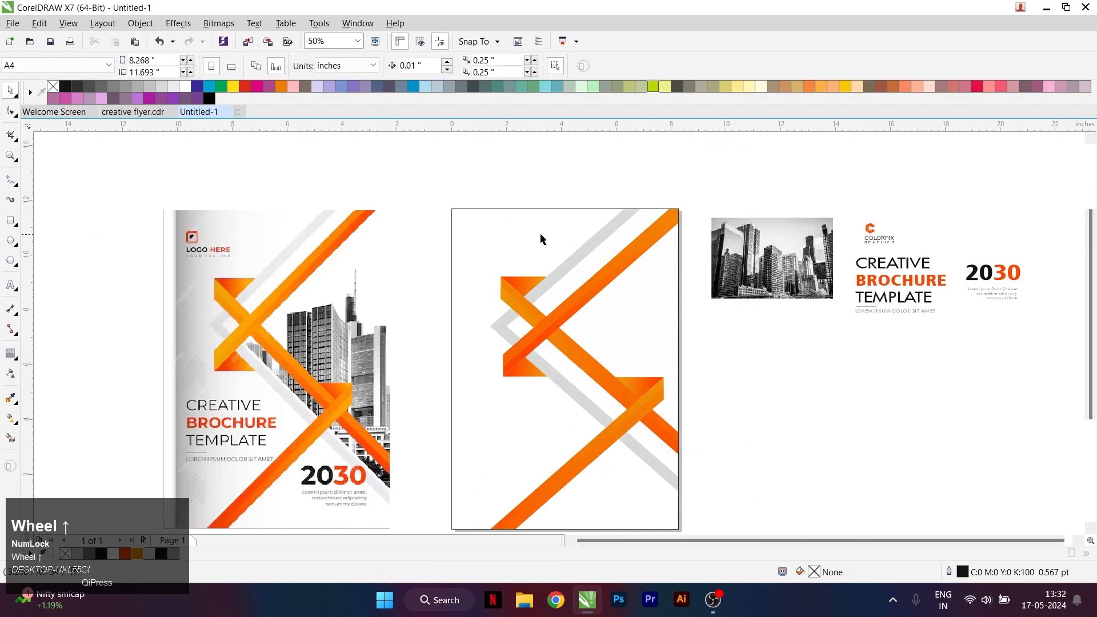
Step: Fill the page rectangle with a short horizontal gradient running from light grey at the left edge to white
click(10, 418)
drag(455, 249, 543, 250)
click(459, 246)
click(158, 83)
drag(455, 250, 451, 250)
mouse_move(543, 250)
mouse_down()
mouse_move(520, 250)
mouse_move(540, 250)
mouse_up()
drag(451, 250, 451, 250)
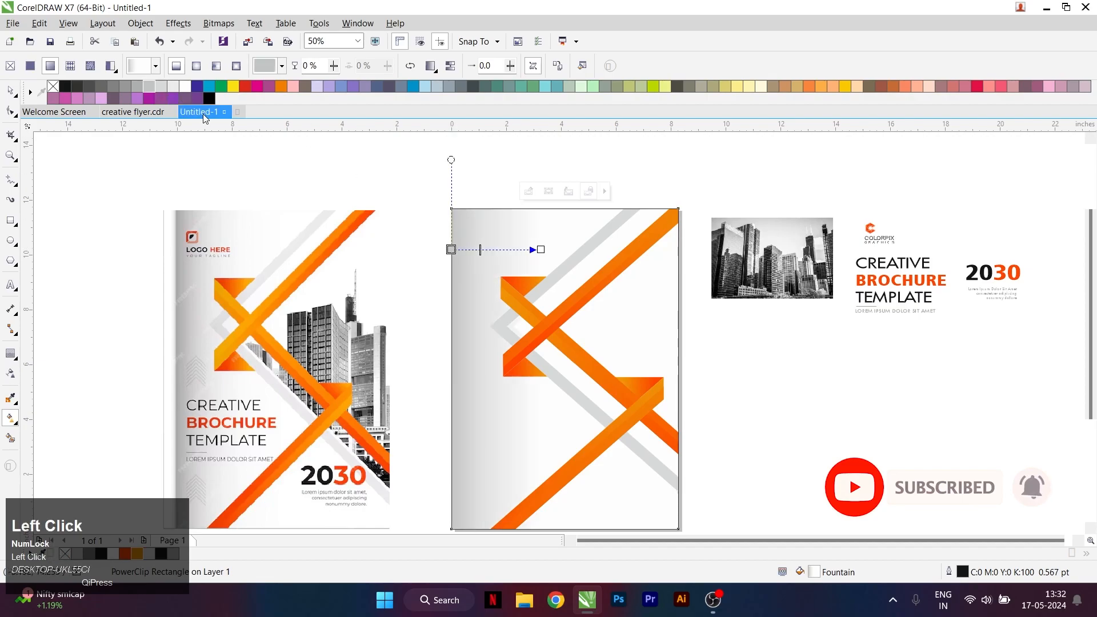
key(space)
key(ctrl+z)
Step: PowerClip the city photo inside the light inner triangle within the page contents and open the clip for editing
click(763, 266)
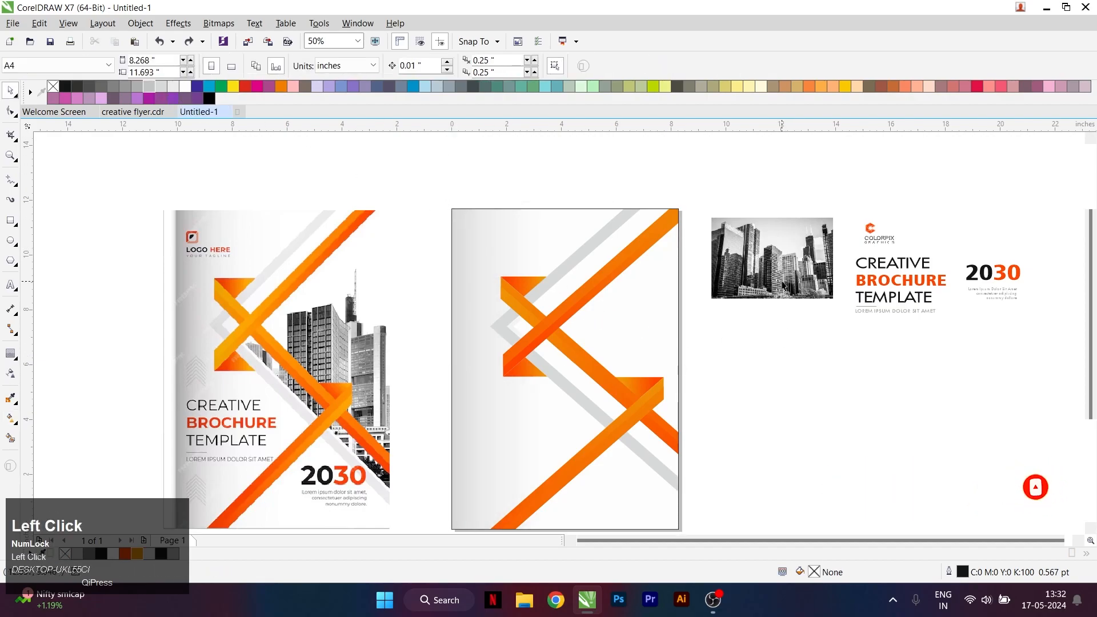
key(p)
click(500, 422)
double_click(501, 422)
drag(536, 374, 841, 348)
click(661, 270)
click(838, 343)
click(657, 346)
double_click(657, 360)
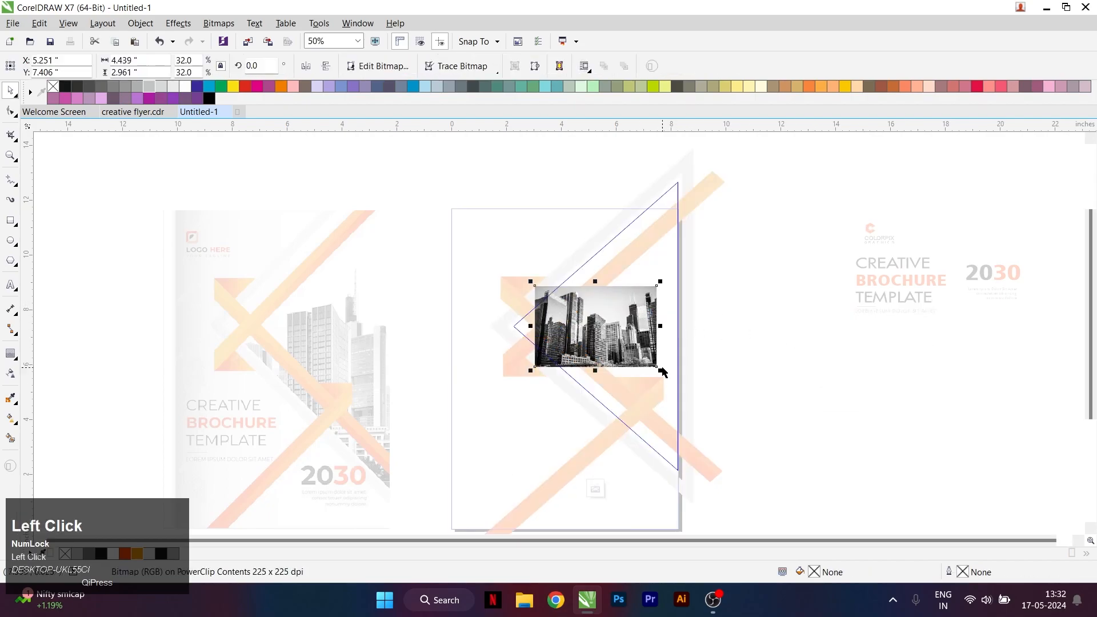
Step: Enlarge the photo to about 16.28 by 10.86 inches to fill the triangle and finish editing the PowerClip
drag(661, 372, 823, 483)
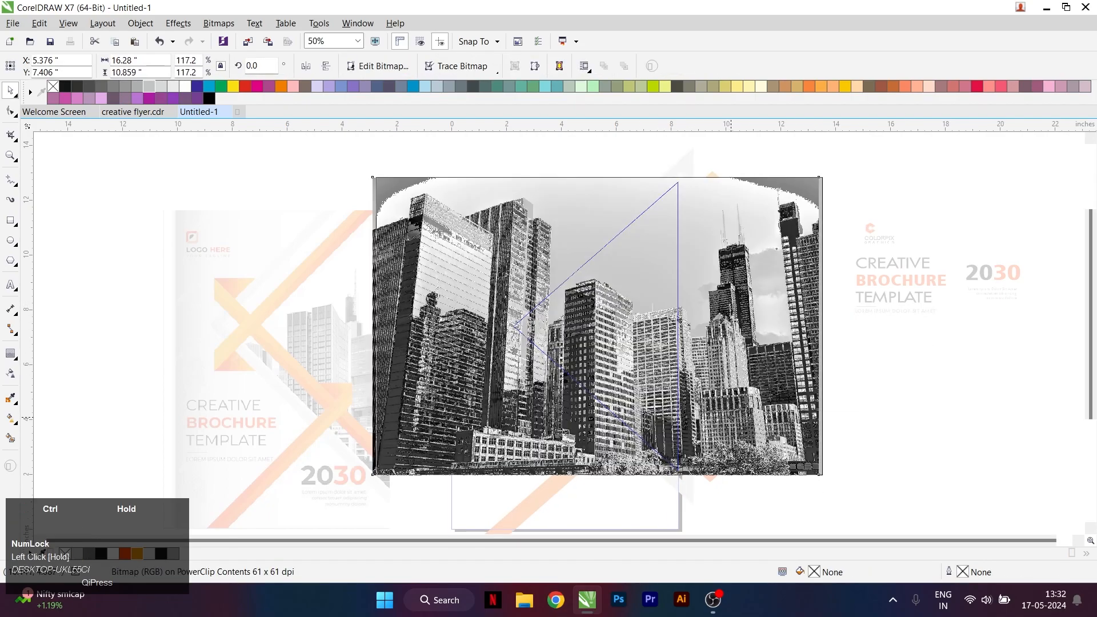
key(5)
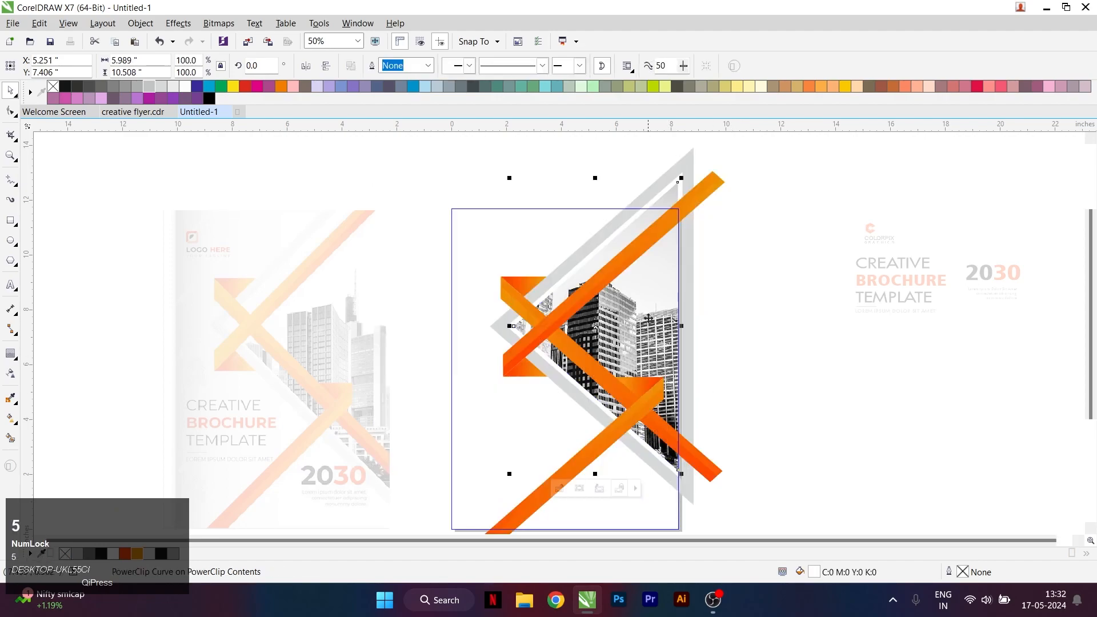
key(5)
scroll(761, 255, up, 1)
Step: Place the COLORPIX GRAPHICS logo in the cover's upper left corner
drag(864, 262, 865, 262)
drag(815, 243, 456, 264)
scroll(428, 243, up, 1)
scroll(508, 233, down, 1)
Step: Place the CREATIVE BROCHURE TEMPLATE title block on the cover's left side, below the folded ribbons
drag(786, 222, 921, 330)
drag(876, 286, 528, 429)
scroll(479, 343, down, 1)
scroll(494, 384, up, 1)
scroll(524, 423, up, 1)
drag(460, 367, 460, 359)
scroll(811, 212, down, 1)
Step: Place the 2030 block with its small text in the cover's lower right area
drag(955, 190, 629, 437)
scroll(580, 397, up, 1)
drag(581, 367, 587, 364)
click(804, 337)
scroll(617, 321, down, 2)
scroll(555, 242, up, 1)
Step: Remove the cover background rectangle's outline and adjust its horizontal grey-to-white fountain fill to span about 2.2 inches from the left edge
click(507, 206)
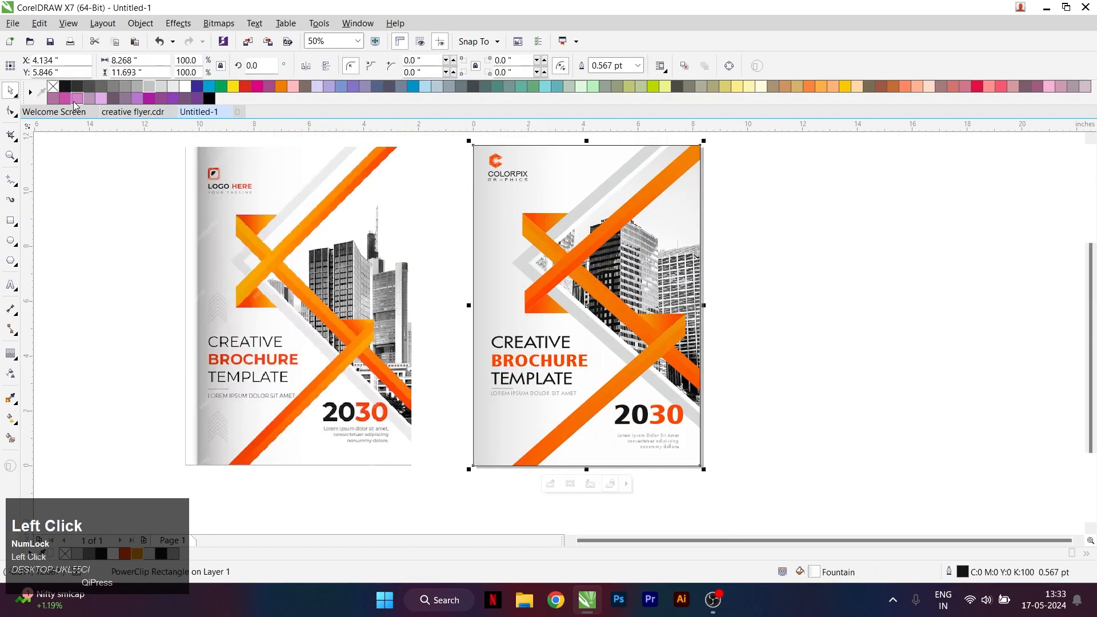
right_click(55, 90)
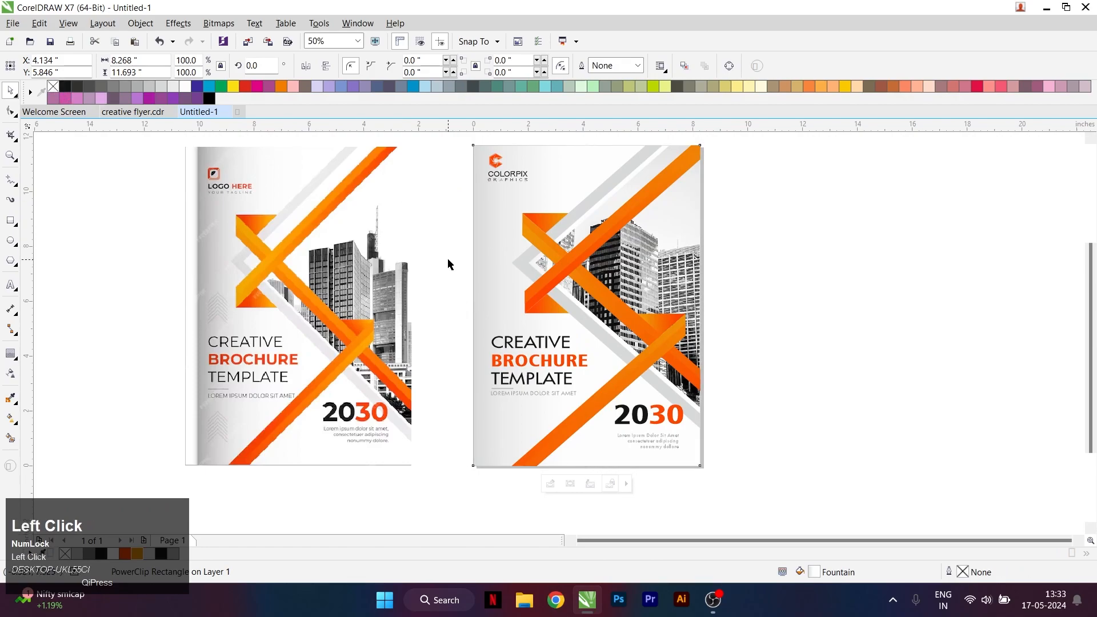
click(11, 418)
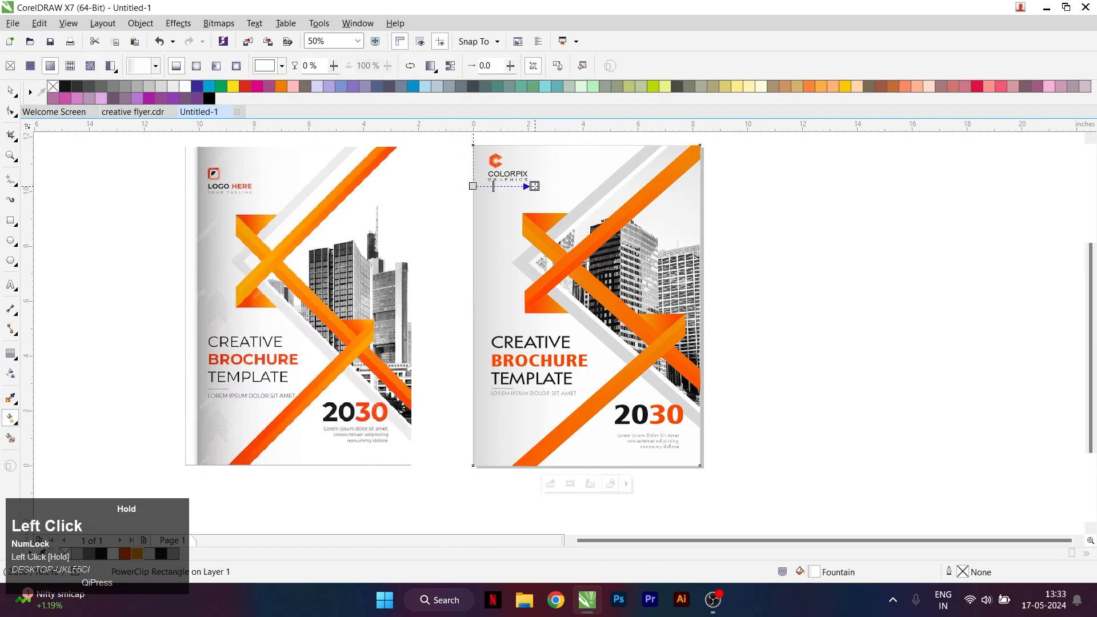
drag(534, 187, 534, 187)
key(ctrl+space)
click(438, 206)
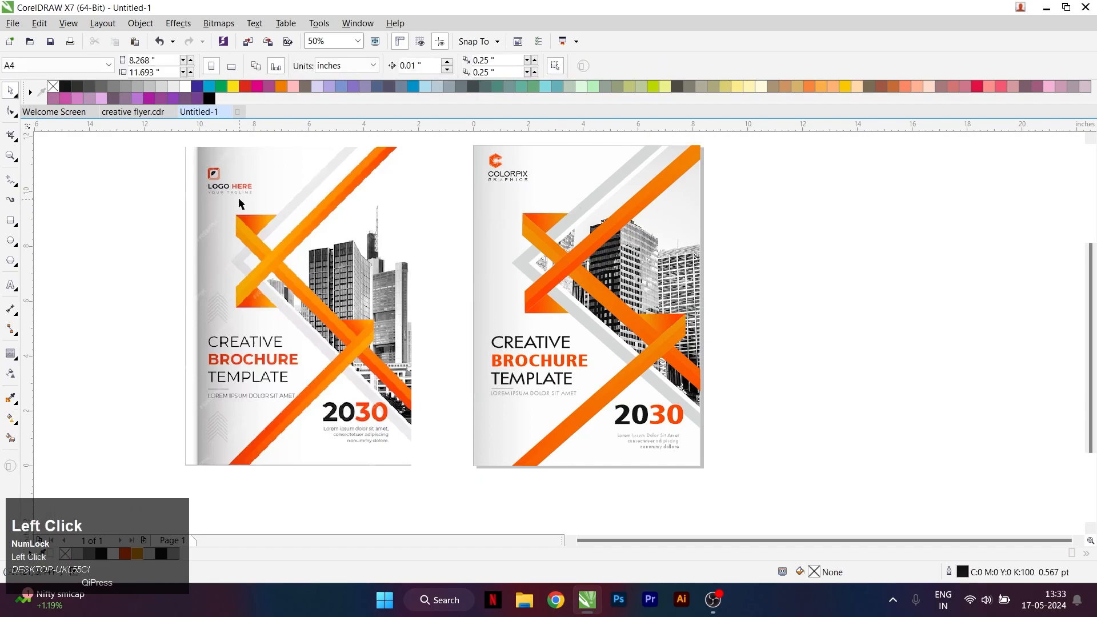
Step: Zoom in on the finished brochure cover to examine the whole page
click(10, 156)
drag(468, 141, 705, 475)
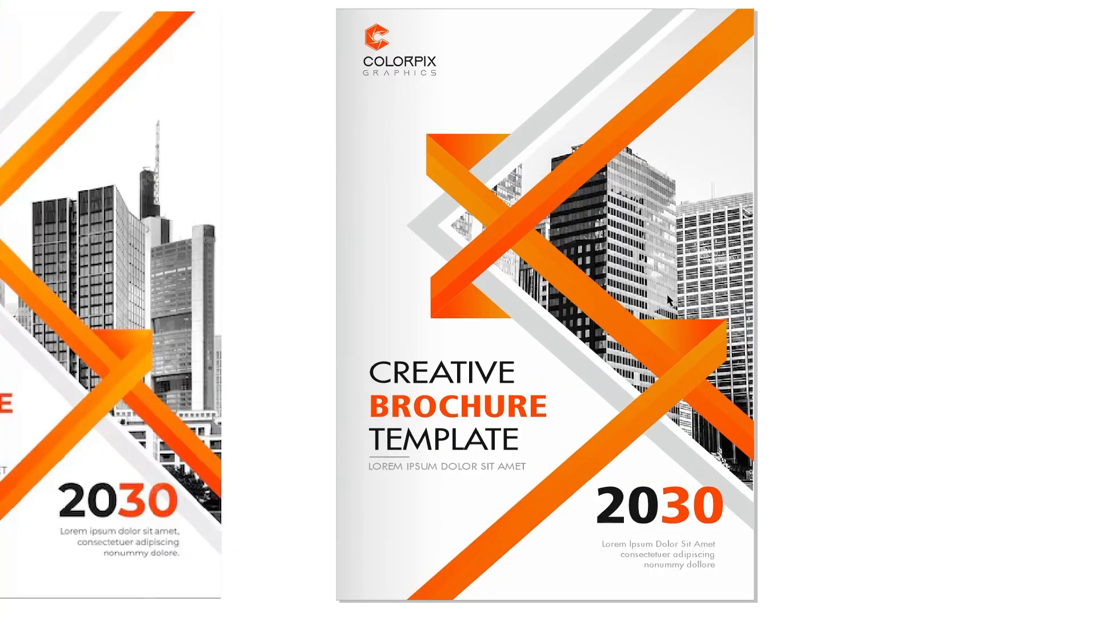